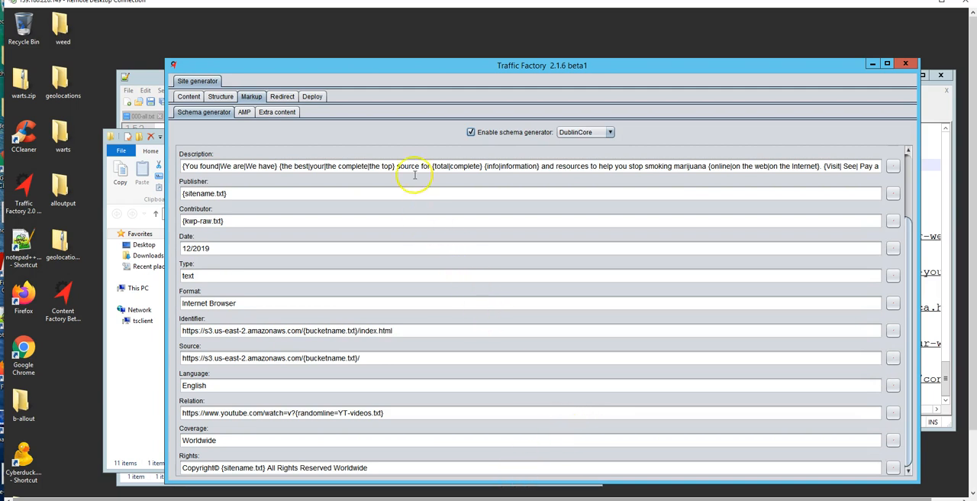
# Review the DublinCore schema fields and the template-specific extra content for the index and post pages.
pyautogui.moveTo(911, 276); pyautogui.dragTo(912, 196)
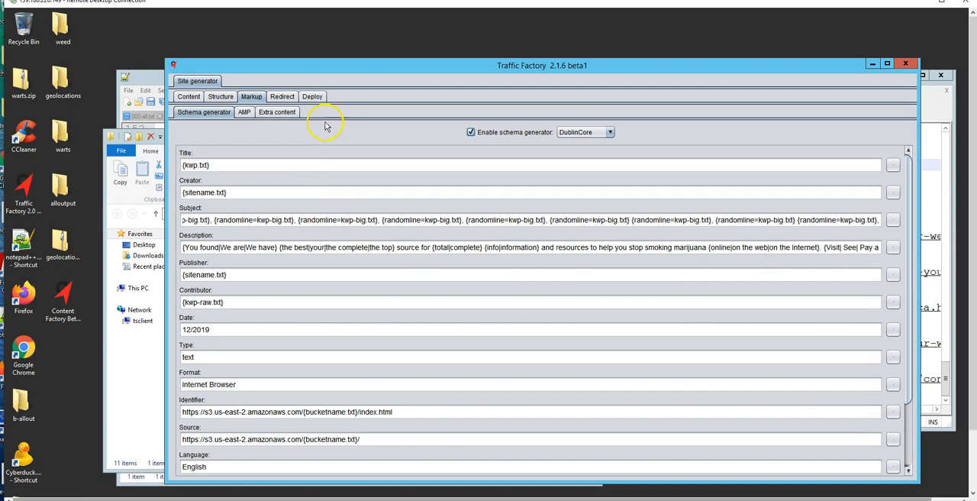
pyautogui.click(271, 115)
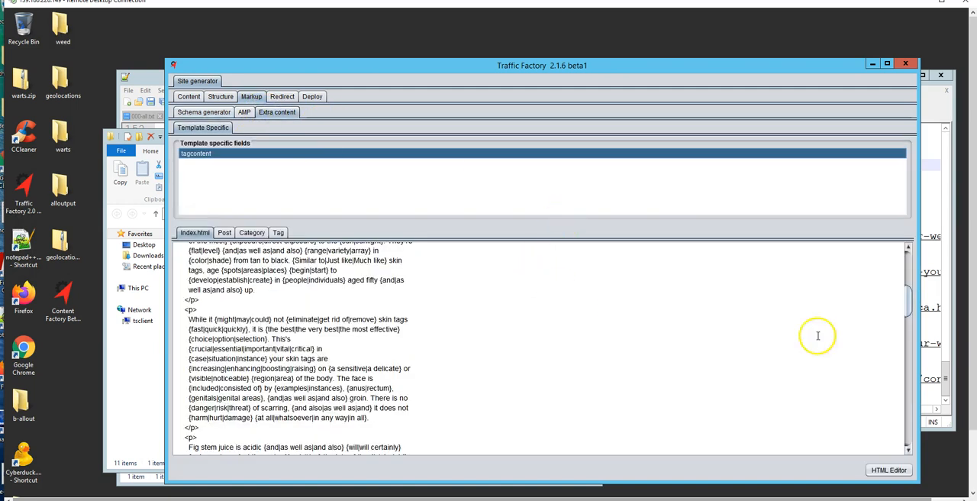
pyautogui.moveTo(908, 310); pyautogui.dragTo(911, 269)
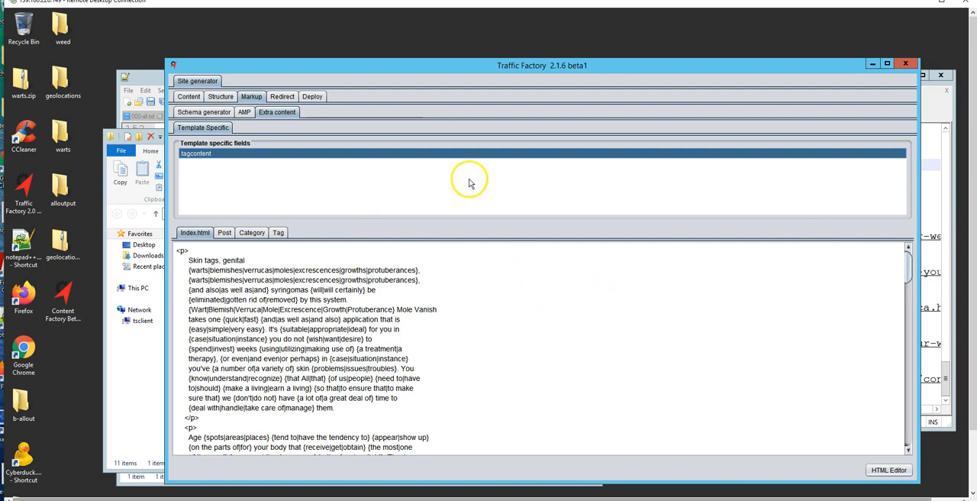
pyautogui.click(226, 233)
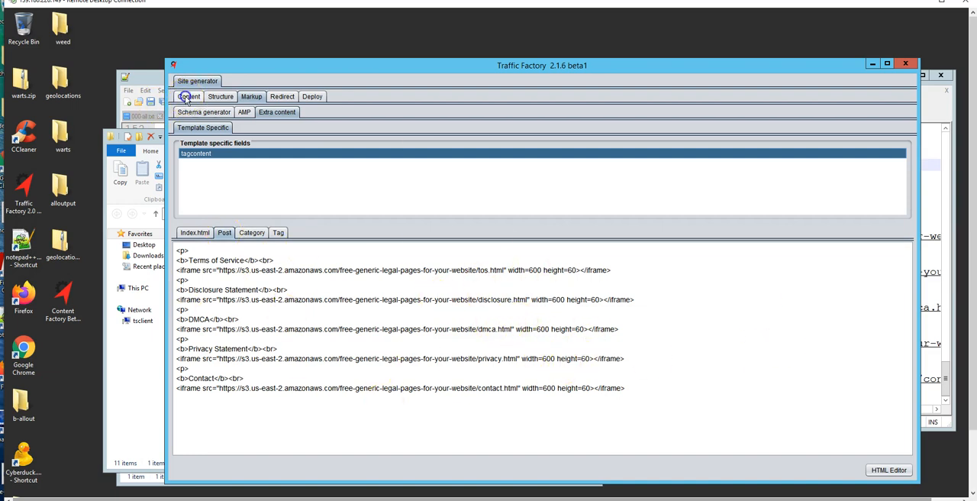
# Review the site generator's main HTML content and the beginning of its meta content.
pyautogui.click(188, 97)
pyautogui.scroll(10, 539, 393)
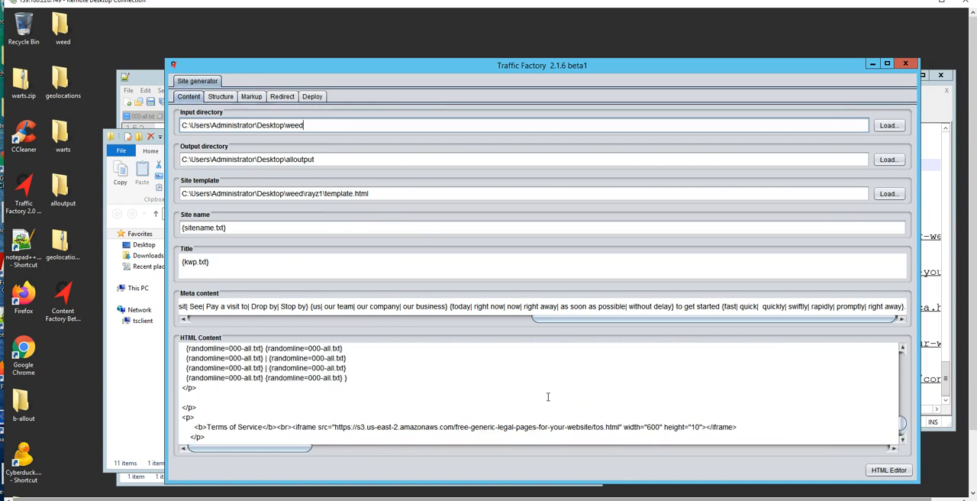
pyautogui.scroll(5, 547, 396)
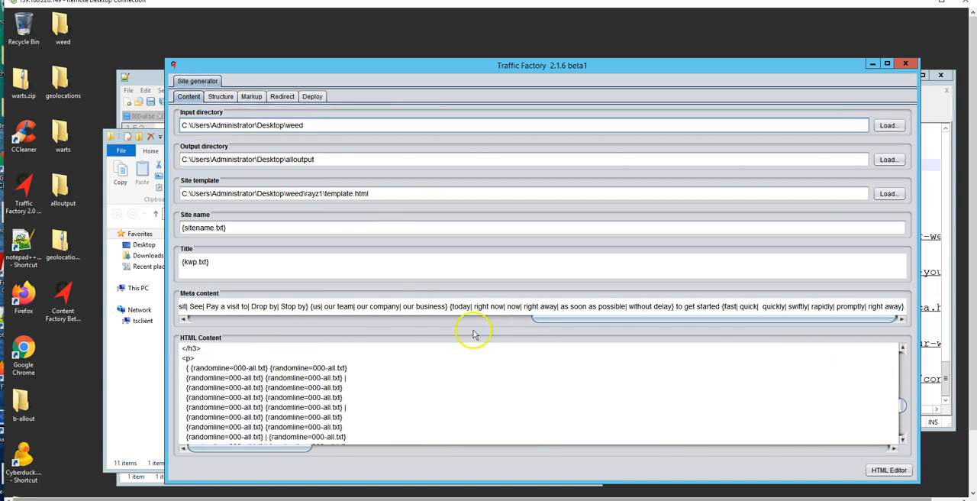
pyautogui.moveTo(556, 318); pyautogui.dragTo(192, 323)
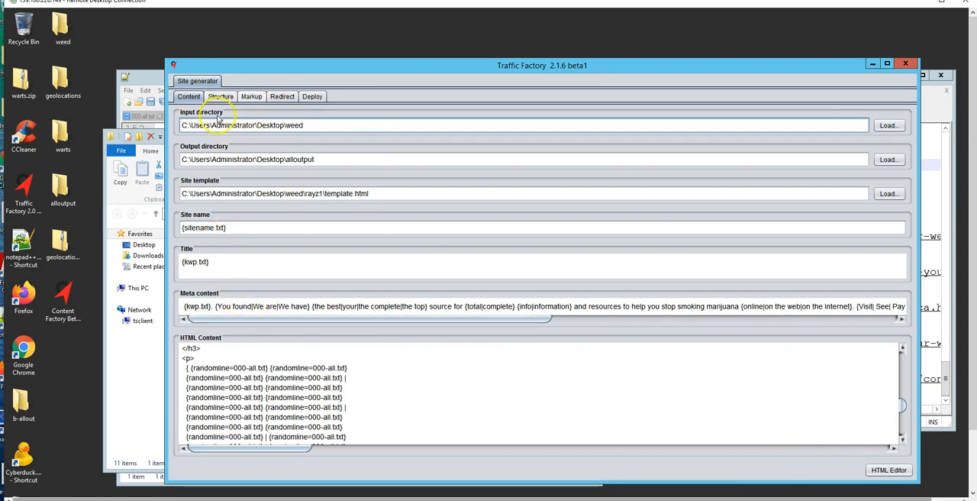
# Compare the tagcontent extra content for the index, post, category and tag pages.
pyautogui.click(251, 96)
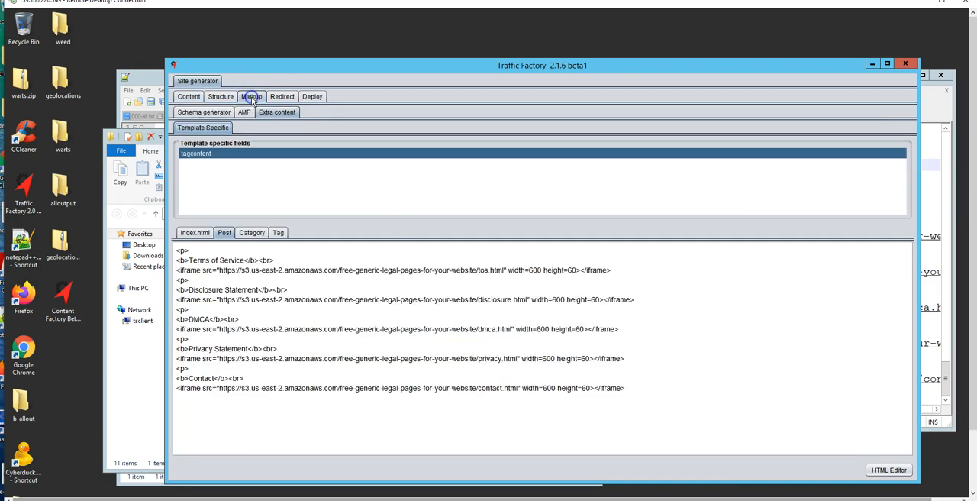
pyautogui.click(278, 114)
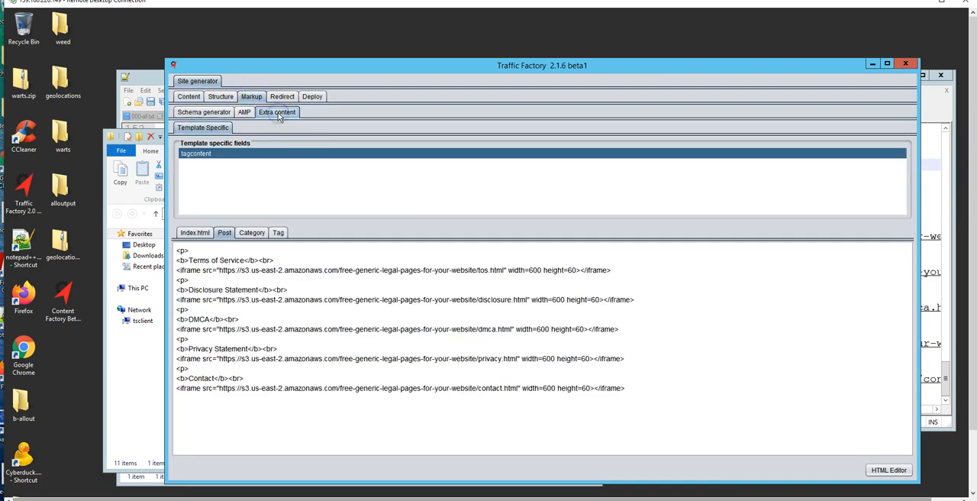
pyautogui.click(190, 234)
pyautogui.click(225, 234)
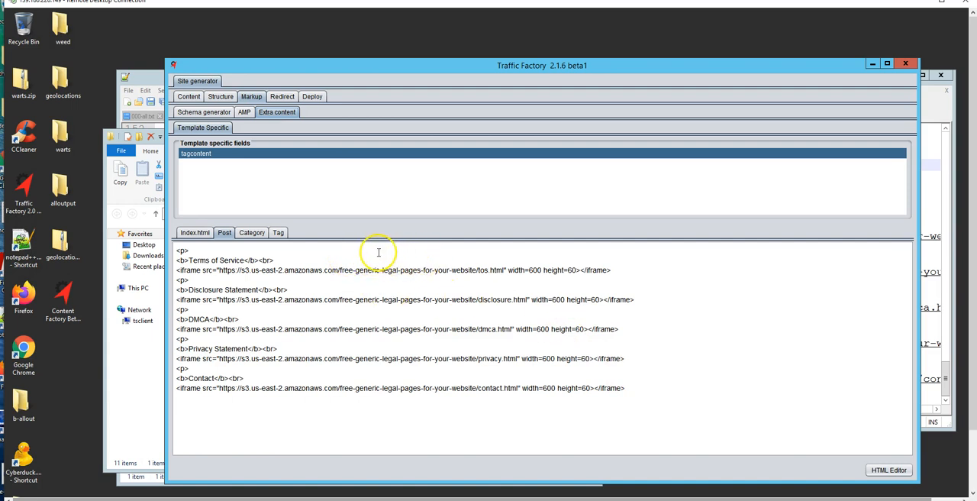
pyautogui.click(252, 233)
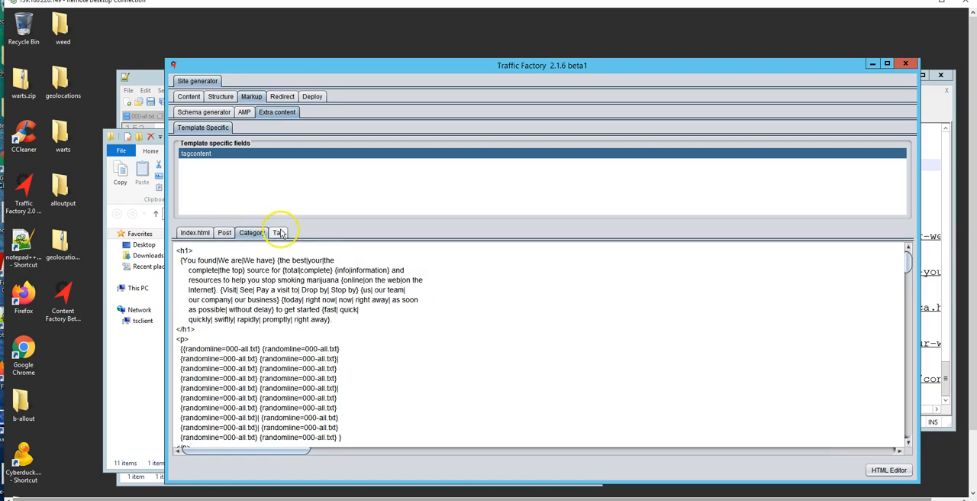
pyautogui.click(279, 233)
pyautogui.click(253, 232)
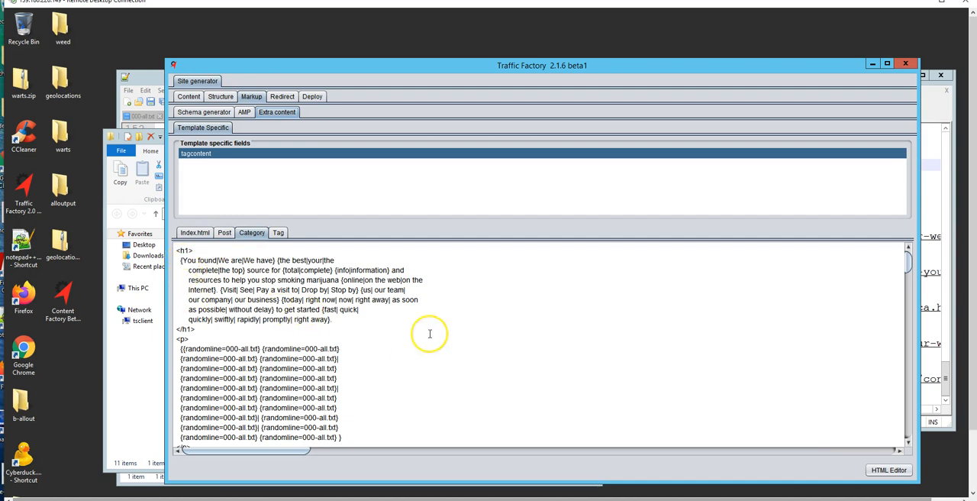
# Copy the entire HTML Content text from the site generator's main content settings.
pyautogui.click(188, 96)
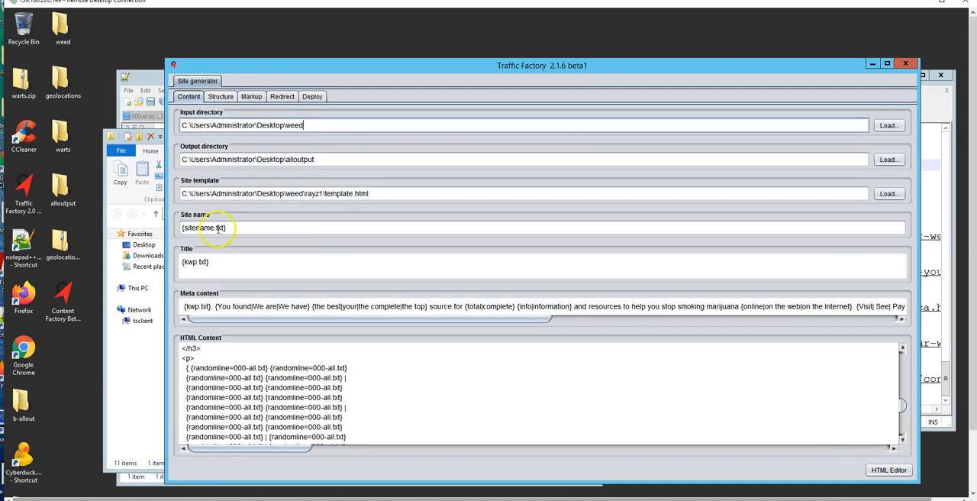
pyautogui.click(426, 381)
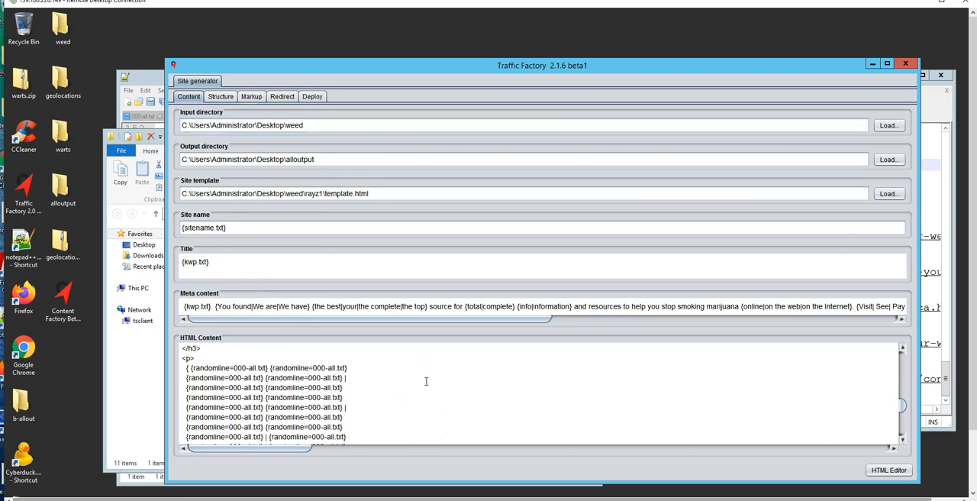
pyautogui.rightClick(426, 381)
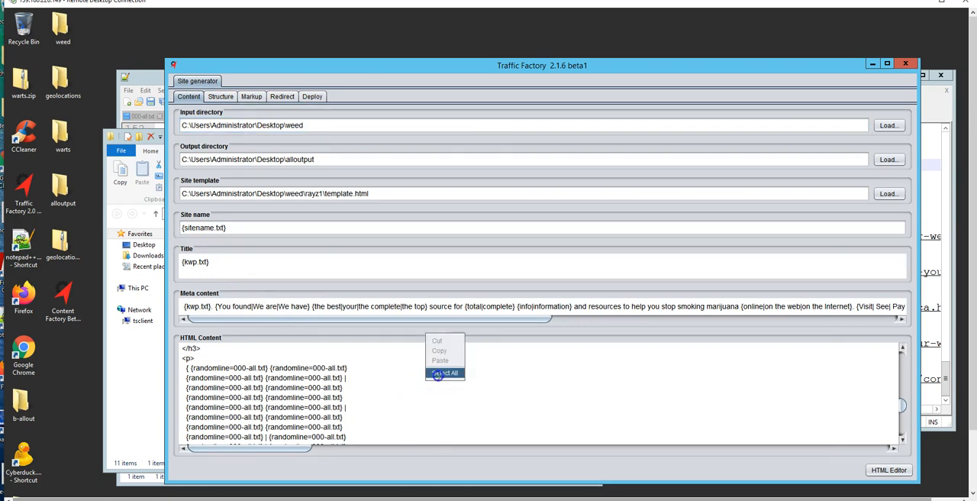
pyautogui.click(439, 372)
pyautogui.rightClick(438, 374)
pyautogui.click(452, 344)
# Replace all of the category page's extra content with the copied HTML content.
pyautogui.click(251, 97)
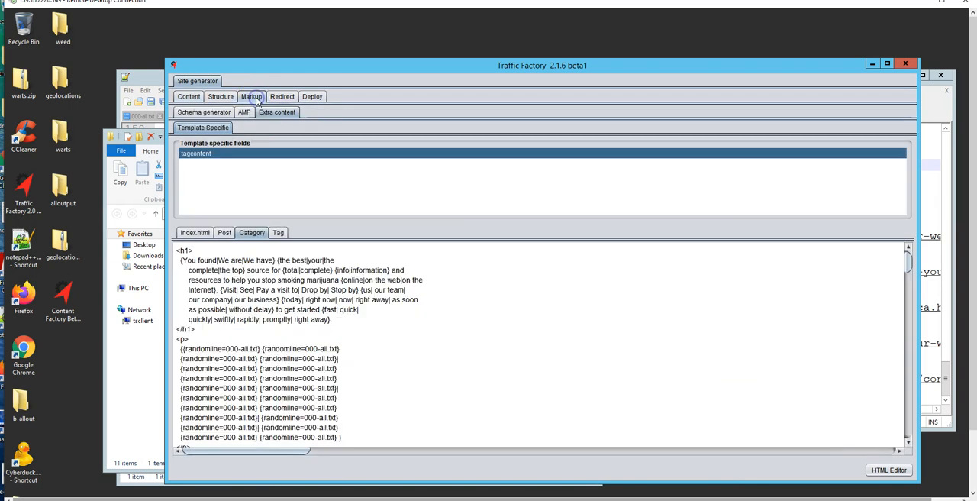
pyautogui.click(257, 234)
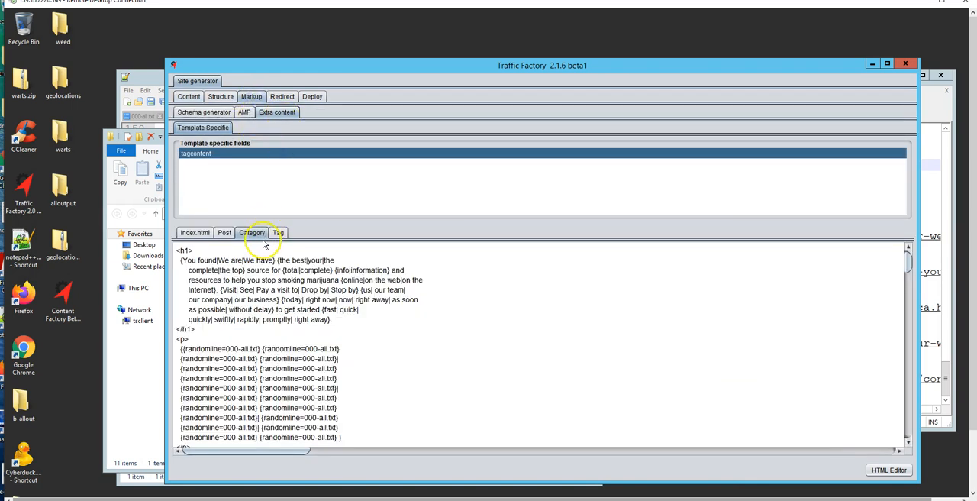
pyautogui.rightClick(408, 303)
pyautogui.click(425, 296)
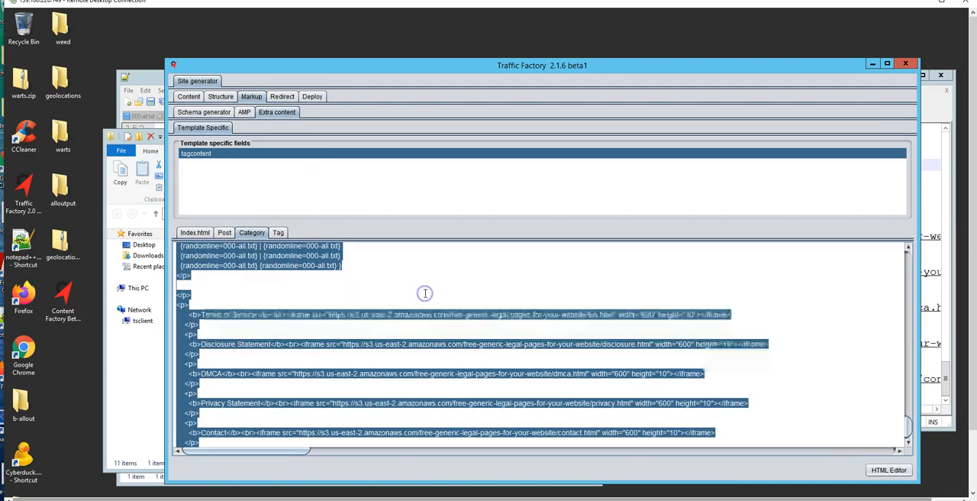
pyautogui.press('Delete')
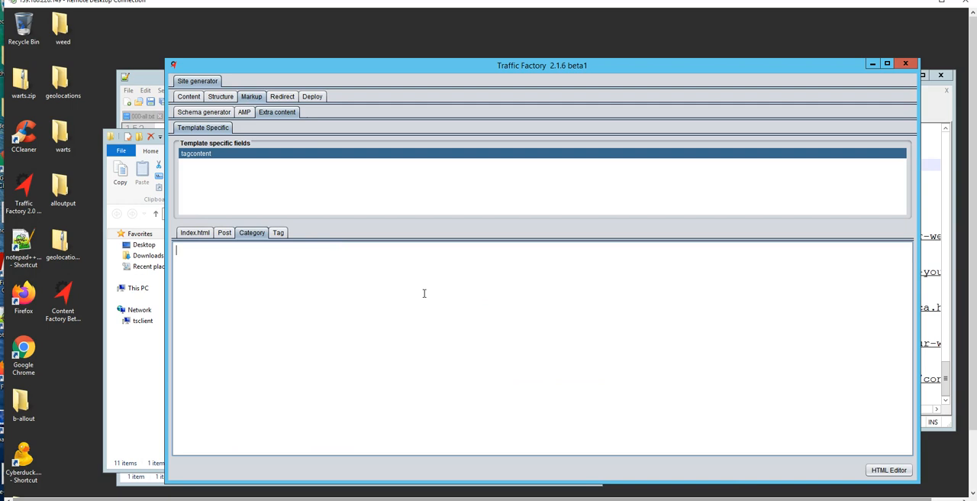
pyautogui.hotkey('ctrl', 'v')
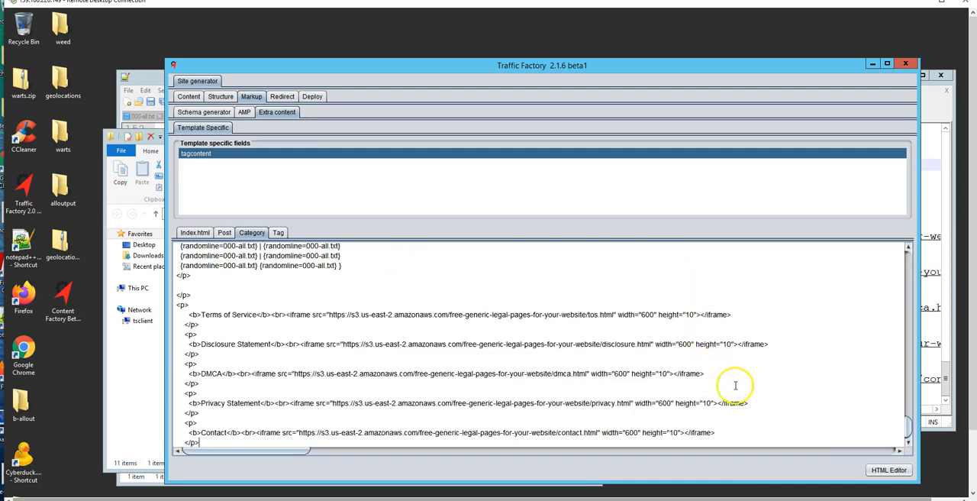
# Delete the {kwp.txt} token and its following period from the h1 heading of the category extra content.
pyautogui.click(908, 268)
pyautogui.click(908, 267)
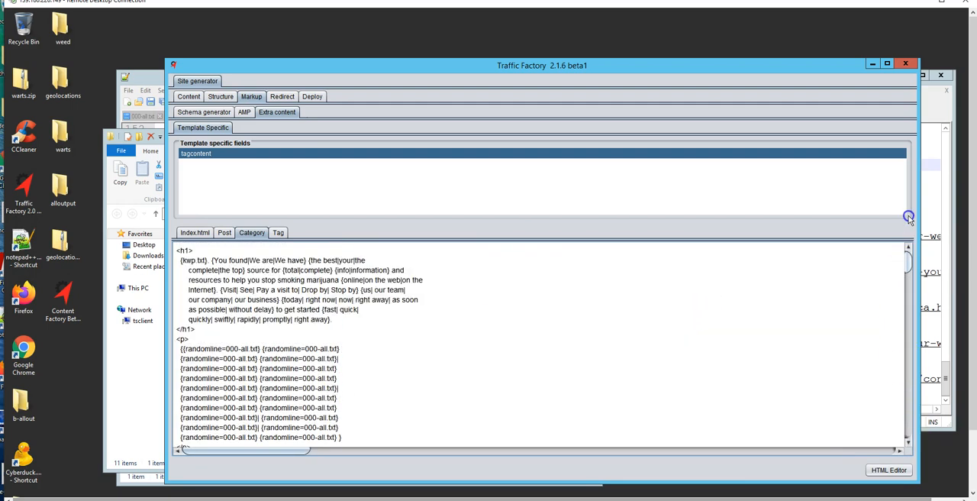
pyautogui.click(211, 262)
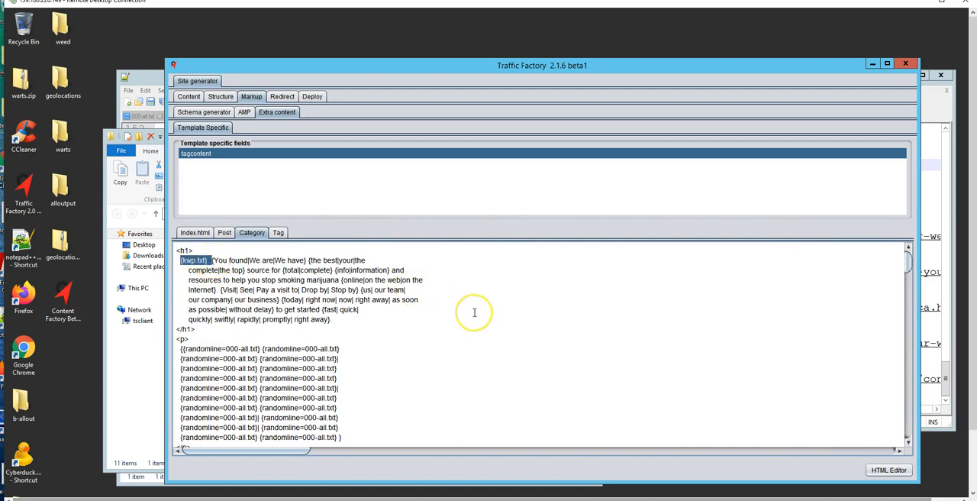
pyautogui.press('Delete')
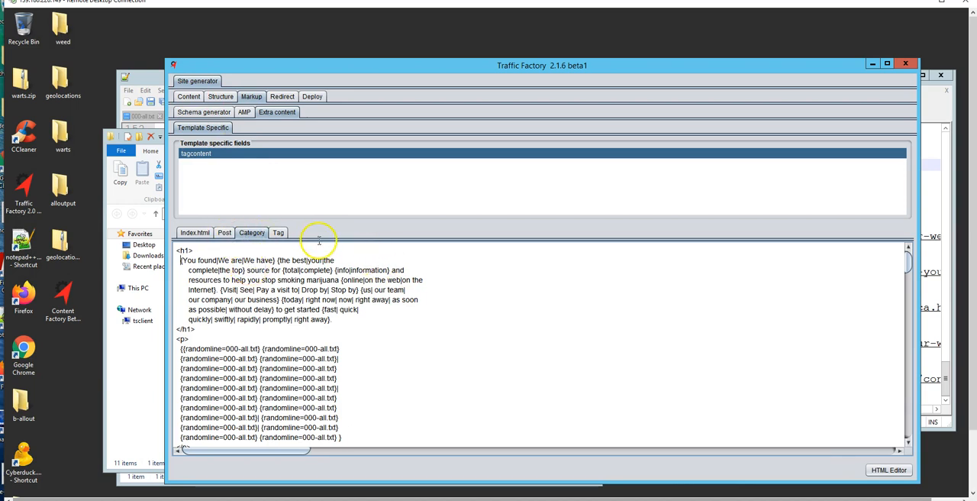
# Examine the extra content for the tag page and the spun paragraphs for the index page.
pyautogui.click(277, 233)
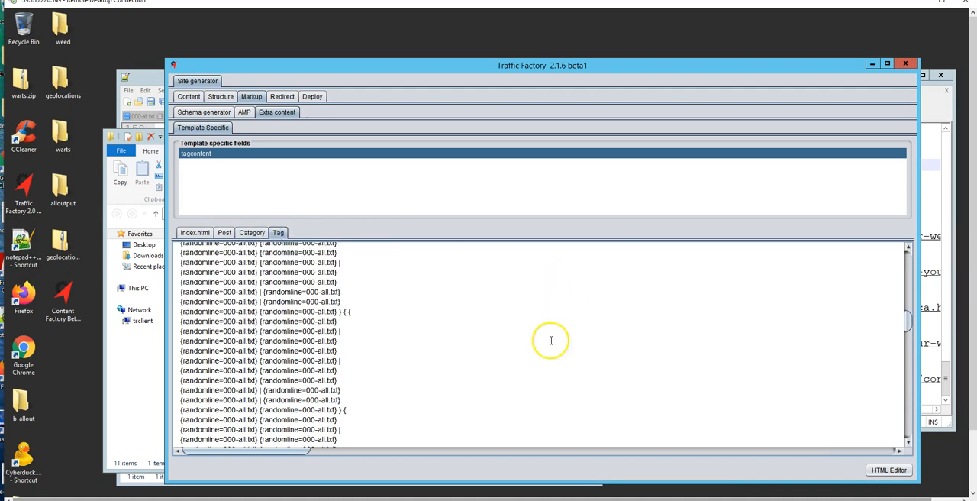
pyautogui.moveTo(907, 323); pyautogui.dragTo(908, 246)
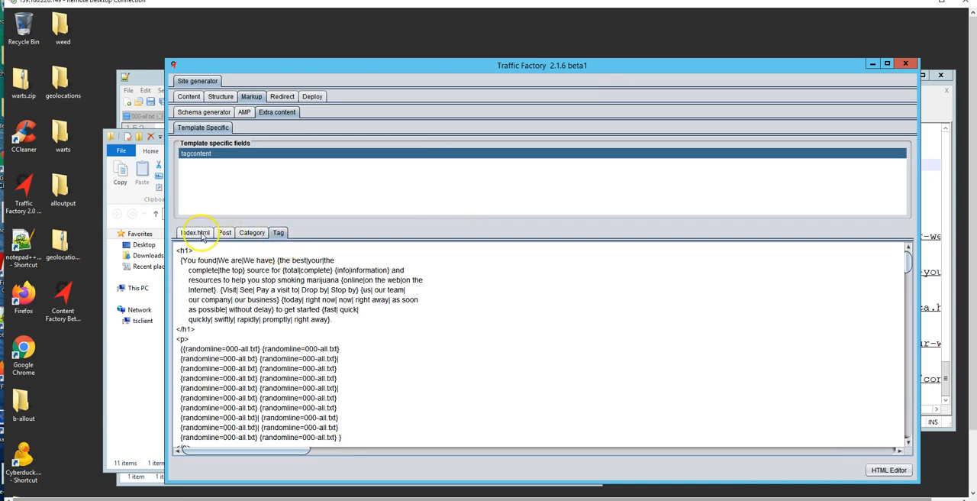
pyautogui.click(244, 237)
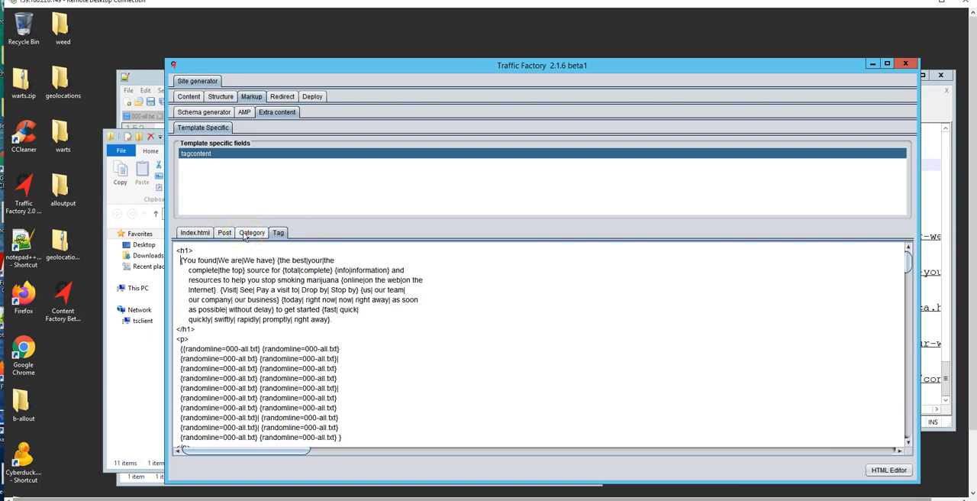
pyautogui.click(195, 235)
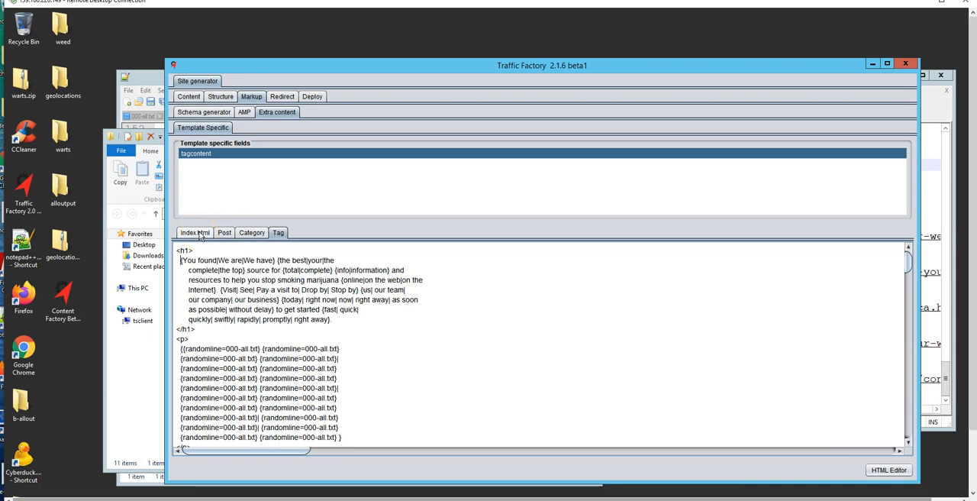
pyautogui.click(197, 232)
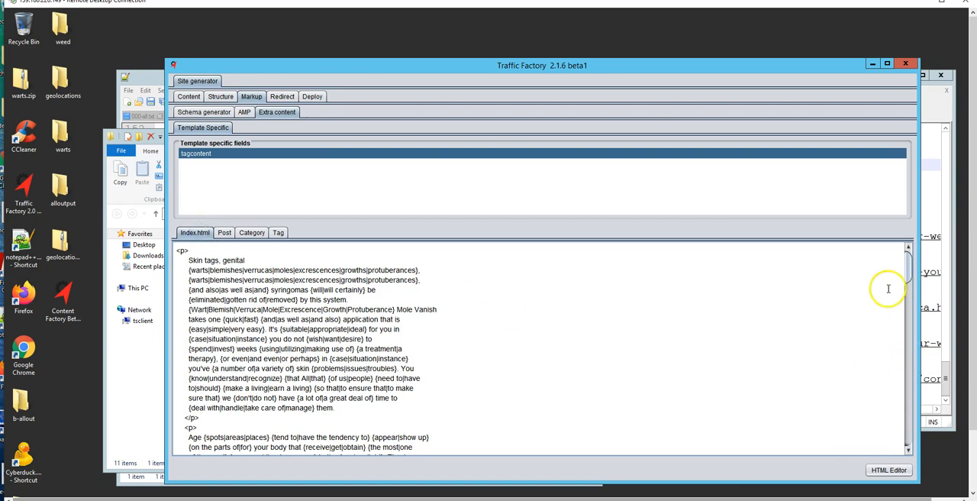
pyautogui.moveTo(908, 276); pyautogui.dragTo(906, 312)
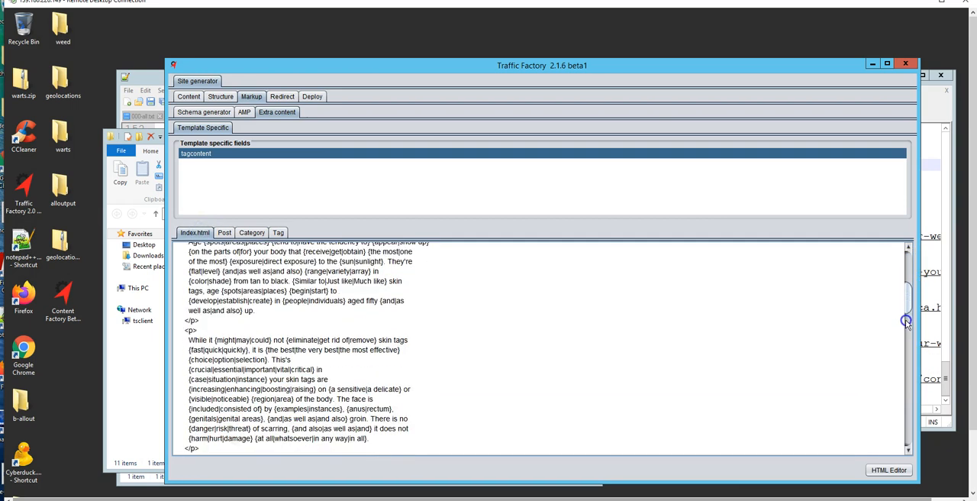
pyautogui.moveTo(907, 309); pyautogui.dragTo(908, 266)
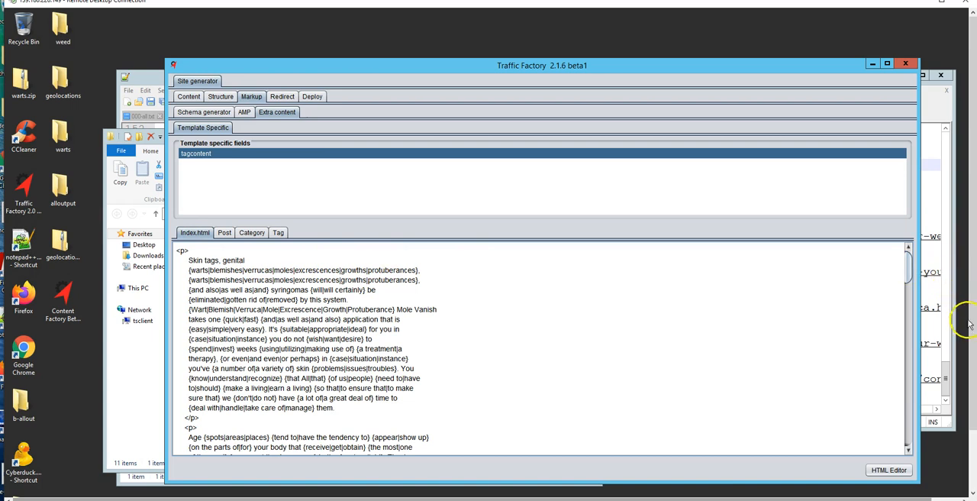
# Switch to the Content Selector window, then widen it and its article list to make the titles readable.
pyautogui.scroll(-2, 972, 341)
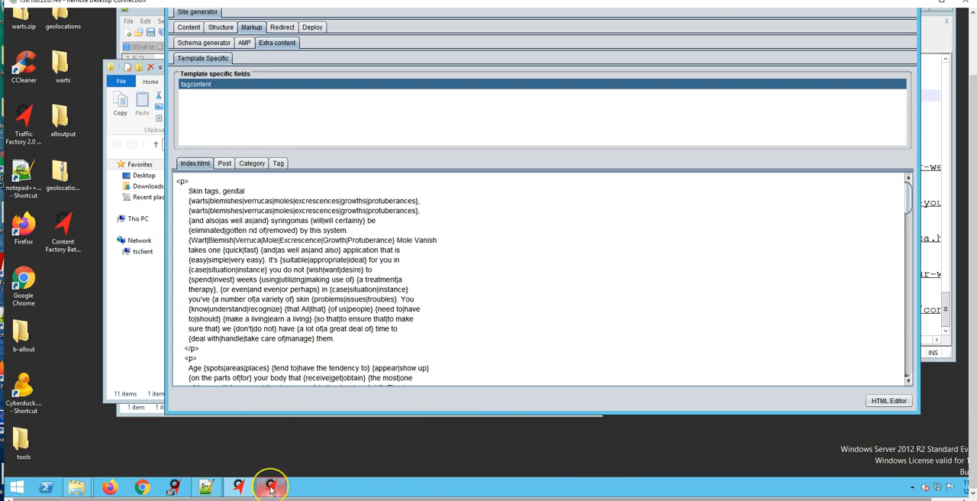
pyautogui.moveTo(270, 489)
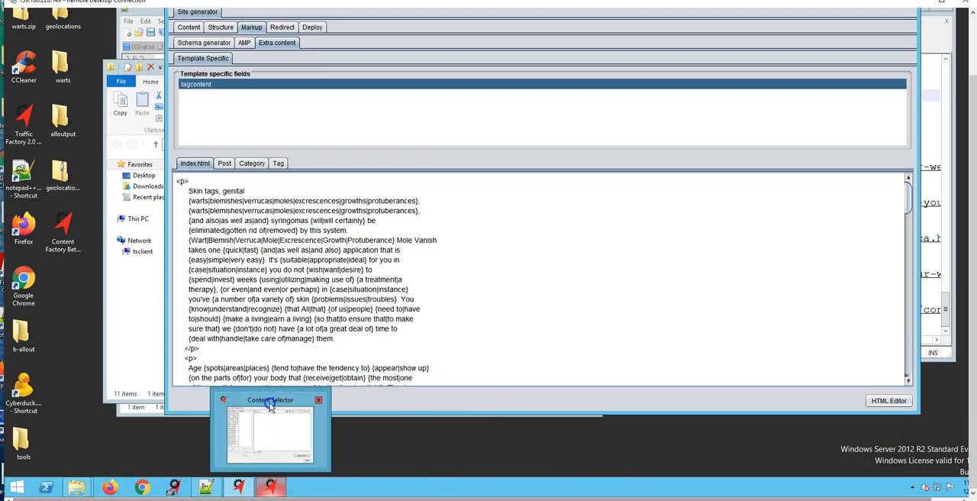
pyautogui.click(269, 428)
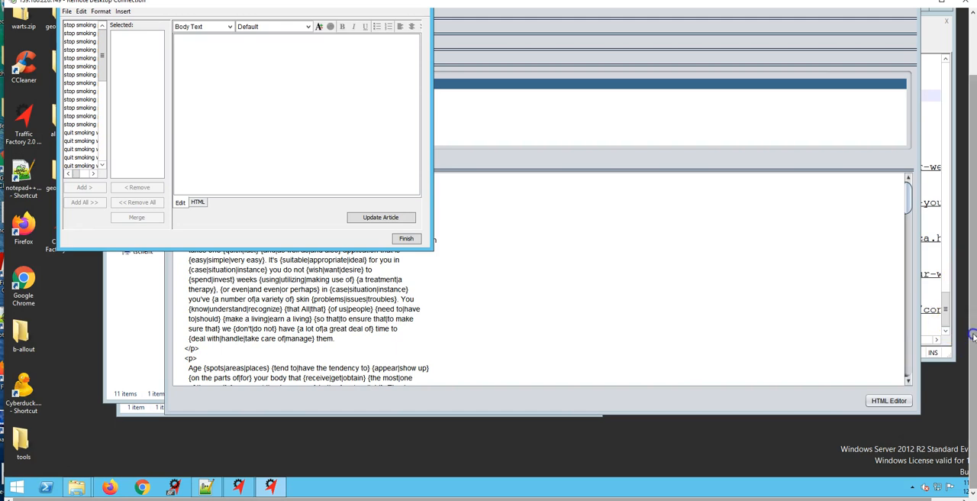
pyautogui.scroll(2, 962, 329)
pyautogui.moveTo(434, 102); pyautogui.dragTo(694, 181)
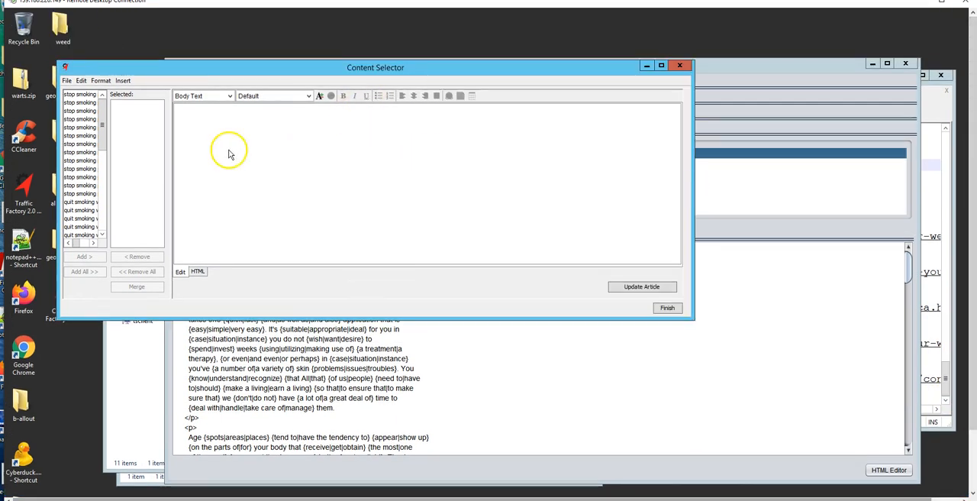
pyautogui.moveTo(172, 167); pyautogui.dragTo(239, 174)
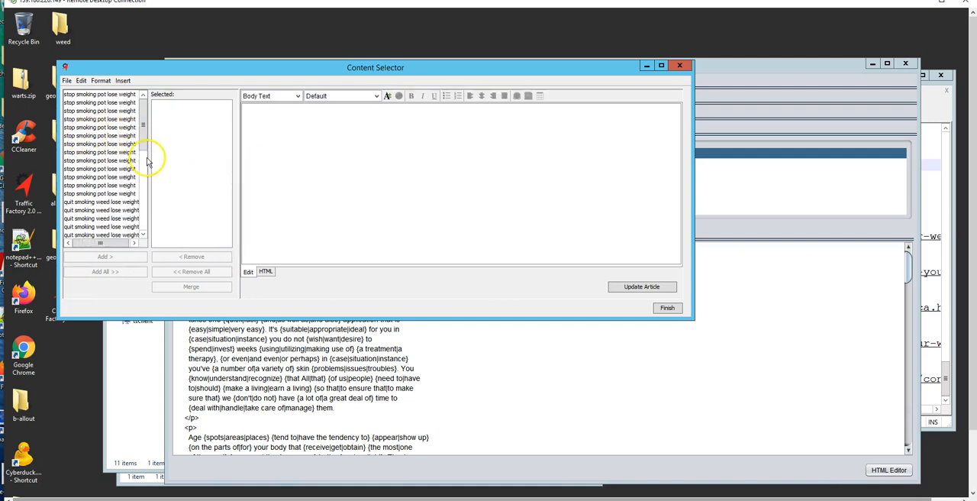
# Examine the list of available articles to see which keyword titles can be chosen for the index page.
pyautogui.click(82, 112)
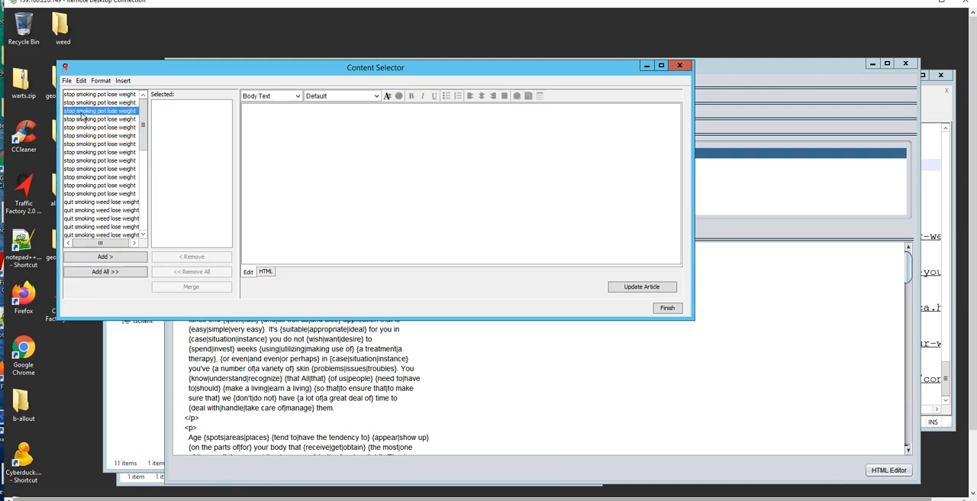
pyautogui.keyDown('ctrl'); pyautogui.click(92, 135); pyautogui.keyUp('ctrl')
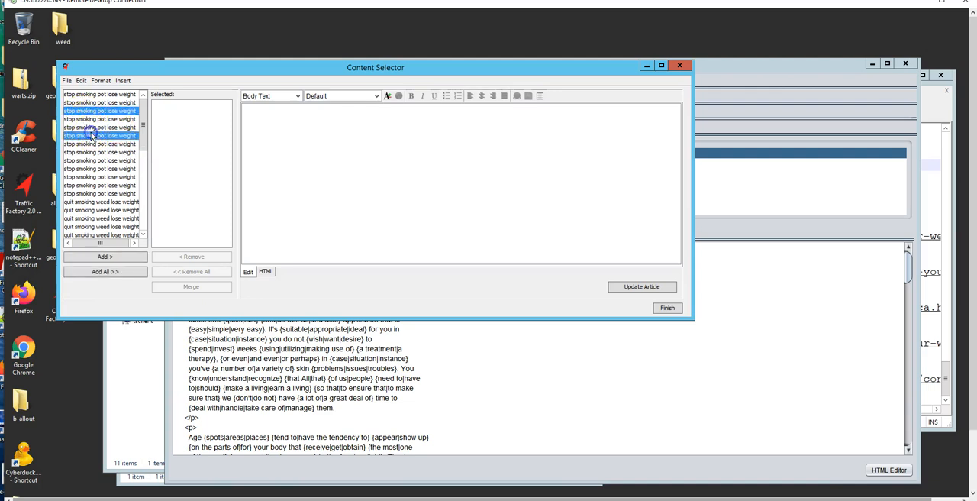
pyautogui.click(92, 135)
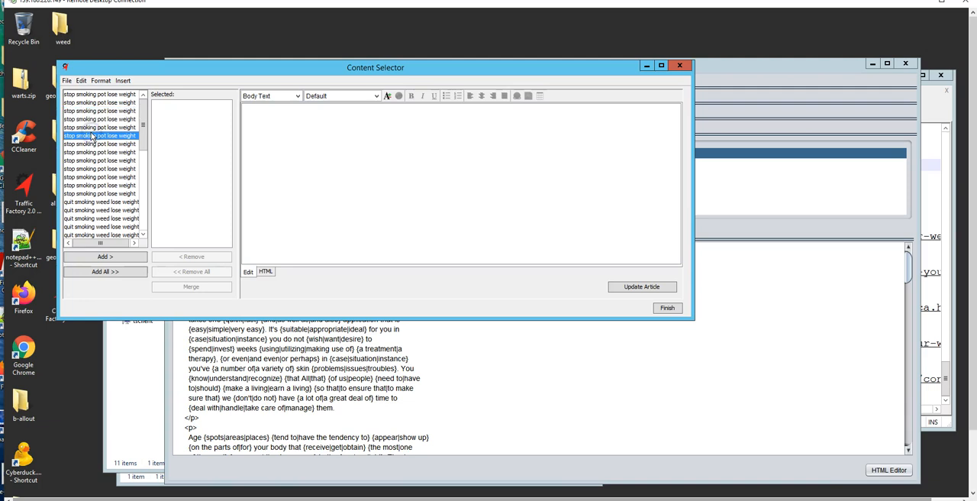
pyautogui.scroll(-2, 85, 186)
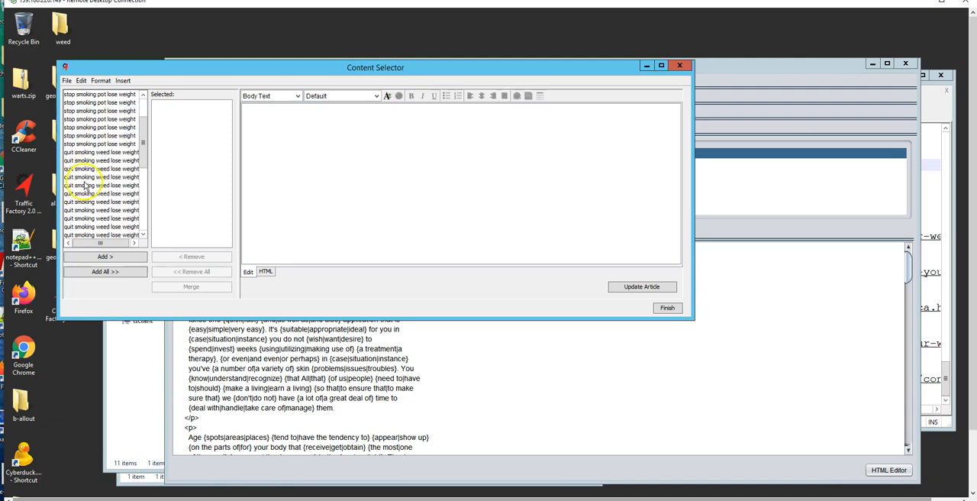
pyautogui.scroll(-3, 84, 186)
pyautogui.scroll(-3, 85, 192)
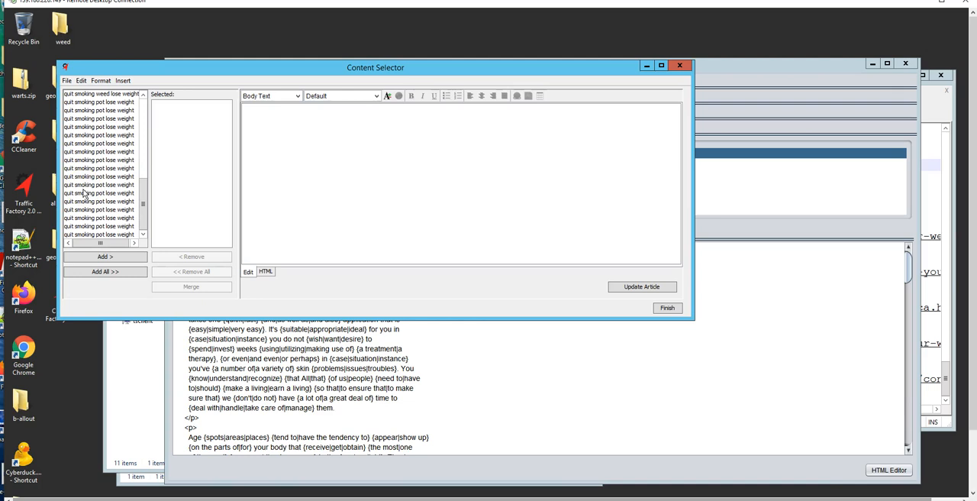
pyautogui.scroll(5, 85, 194)
pyautogui.scroll(3, 84, 194)
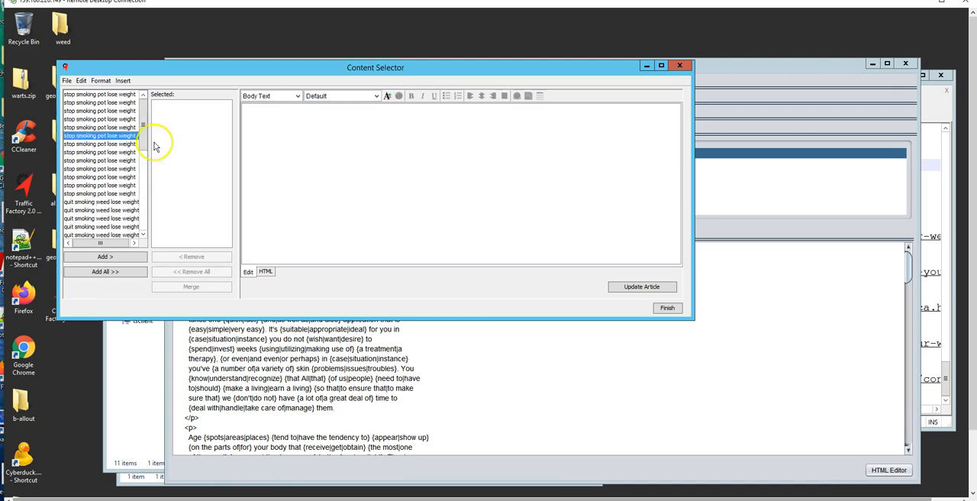
# Add the first "stop smoking pot lose weight" article and one "quit smoking weed lose weight" article to the selected articles.
pyautogui.click(95, 94)
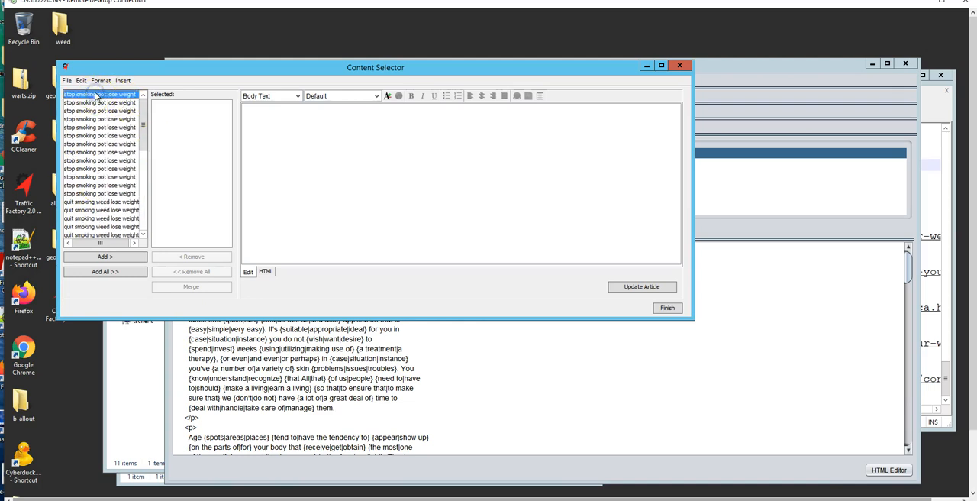
pyautogui.keyDown('ctrl'); pyautogui.click(105, 219); pyautogui.keyUp('ctrl')
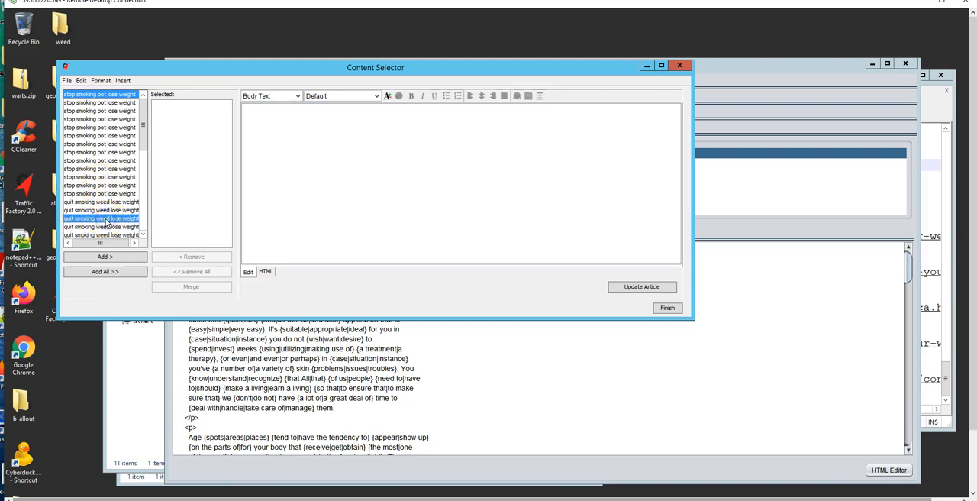
pyautogui.click(124, 256)
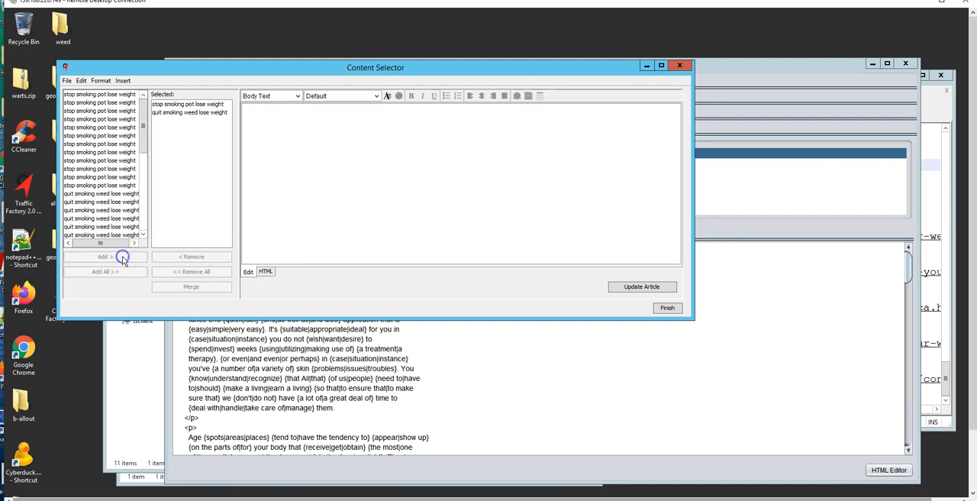
# Merge the two selected articles into one and open the merged article.
pyautogui.click(191, 104)
pyautogui.keyDown('ctrl'); pyautogui.click(194, 113); pyautogui.keyUp('ctrl')
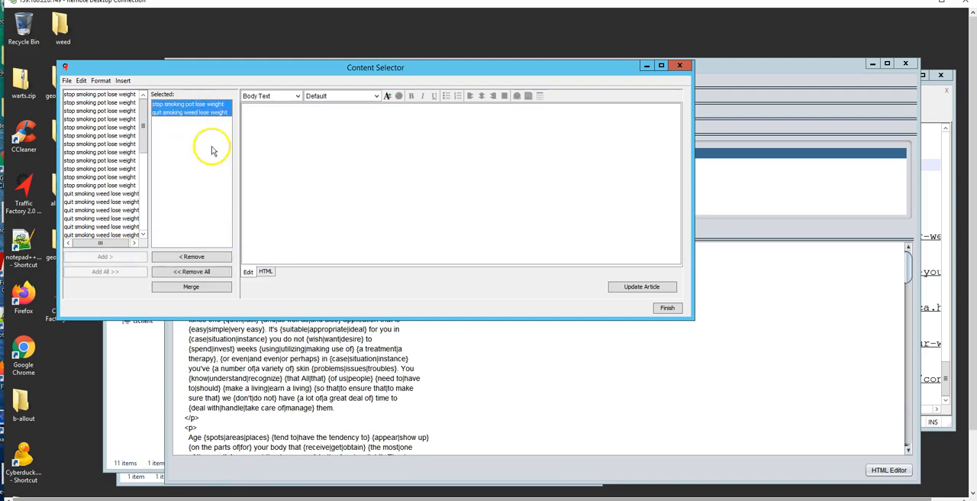
pyautogui.click(192, 287)
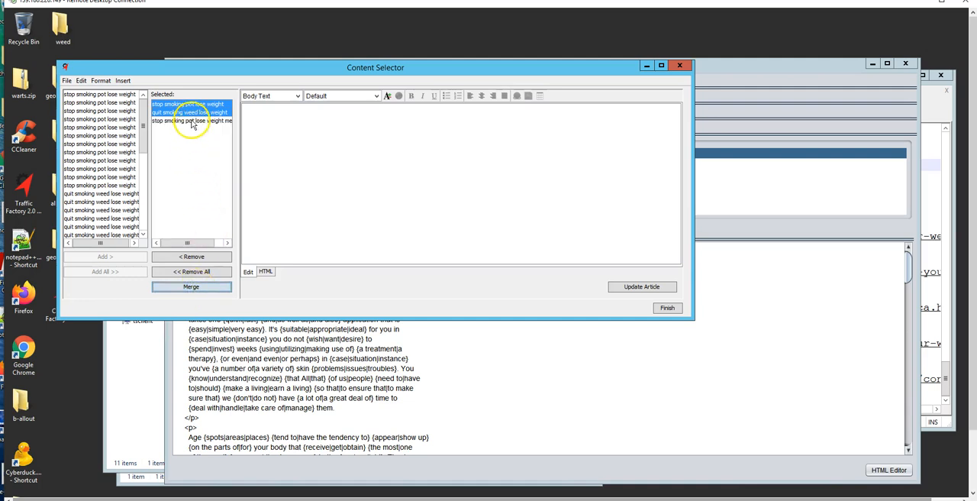
pyautogui.click(192, 121)
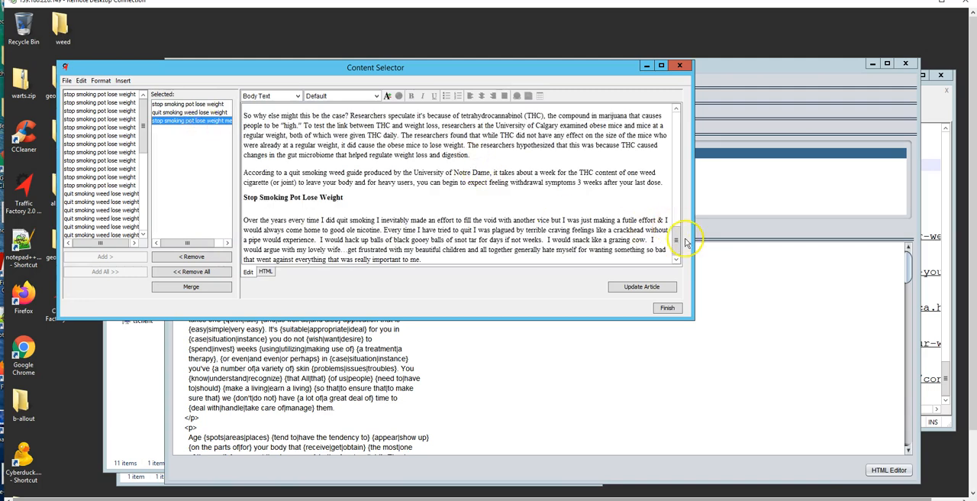
# Shorten the title line of the merged article to "Stop Smoking Pot".
pyautogui.moveTo(677, 242); pyautogui.dragTo(675, 123)
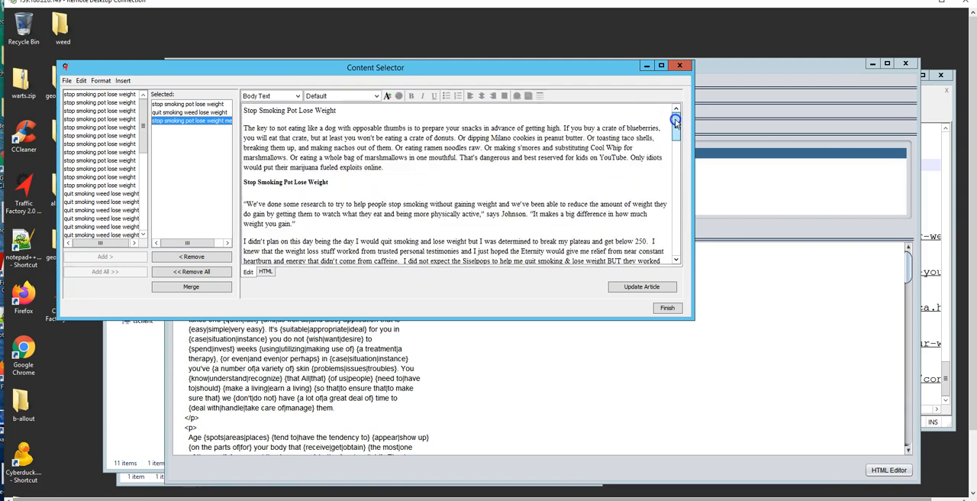
pyautogui.click(340, 112)
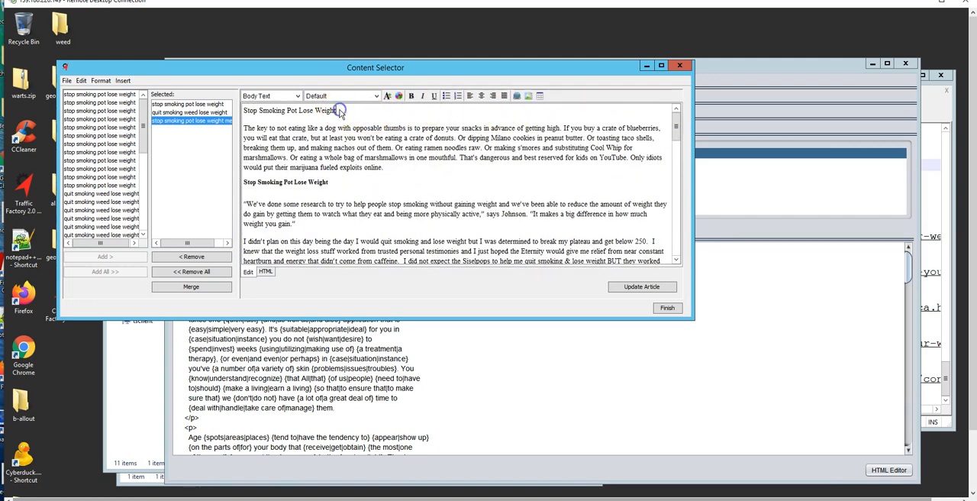
pyautogui.moveTo(337, 111); pyautogui.dragTo(287, 112)
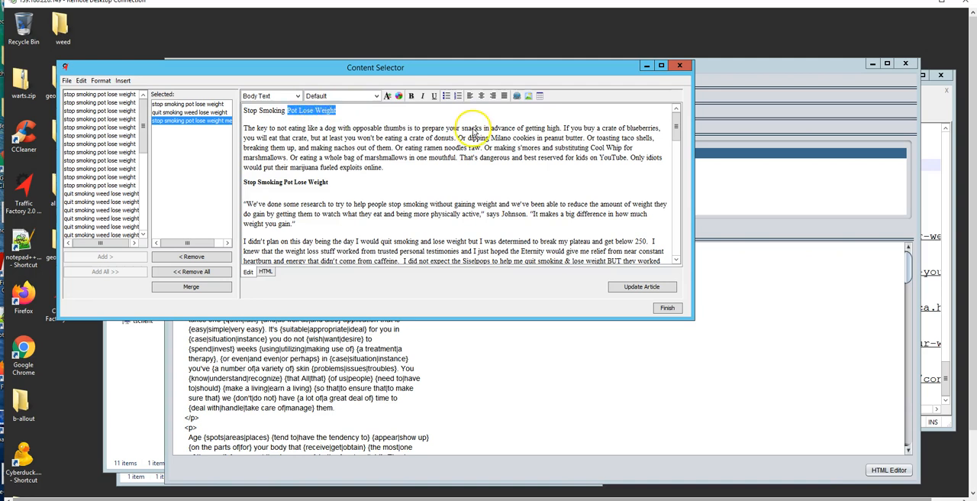
pyautogui.press('Delete')
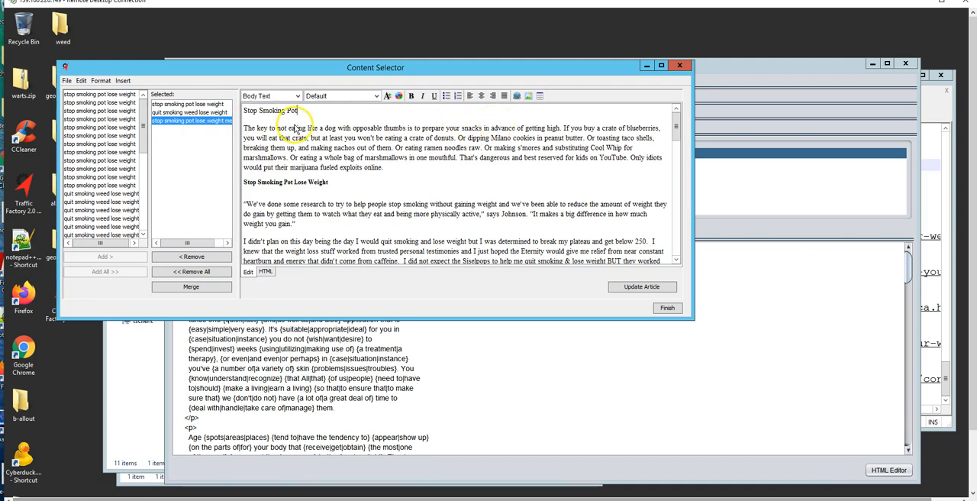
# Format the "Stop Smoking Pot" title line as Heading 2 and save the updated article.
pyautogui.moveTo(308, 111); pyautogui.dragTo(242, 111)
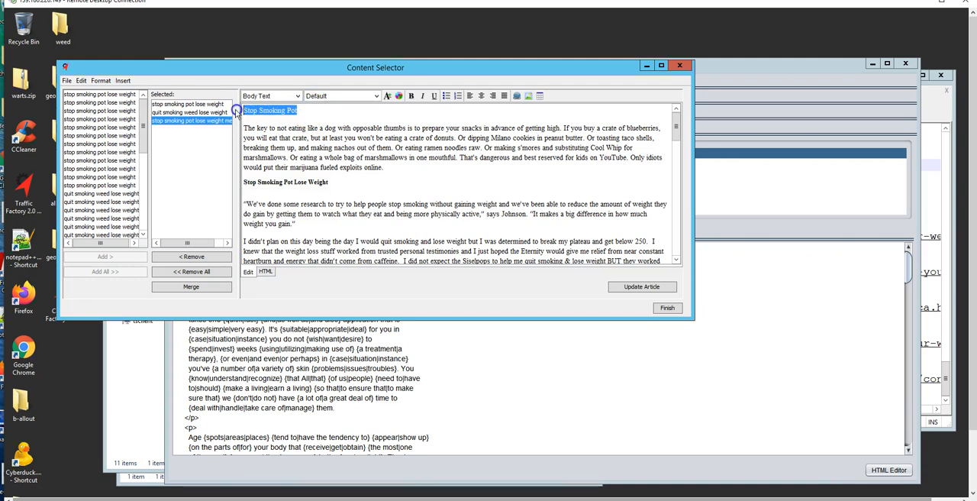
pyautogui.click(297, 96)
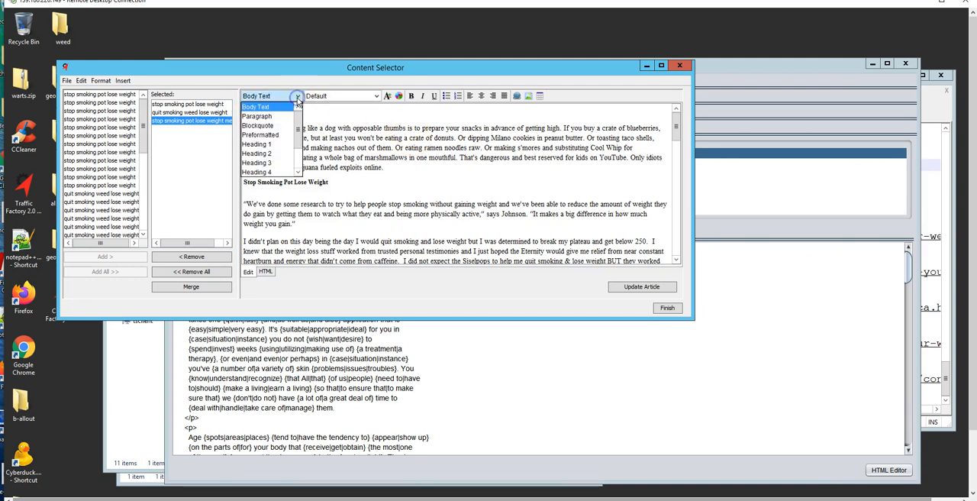
pyautogui.click(263, 153)
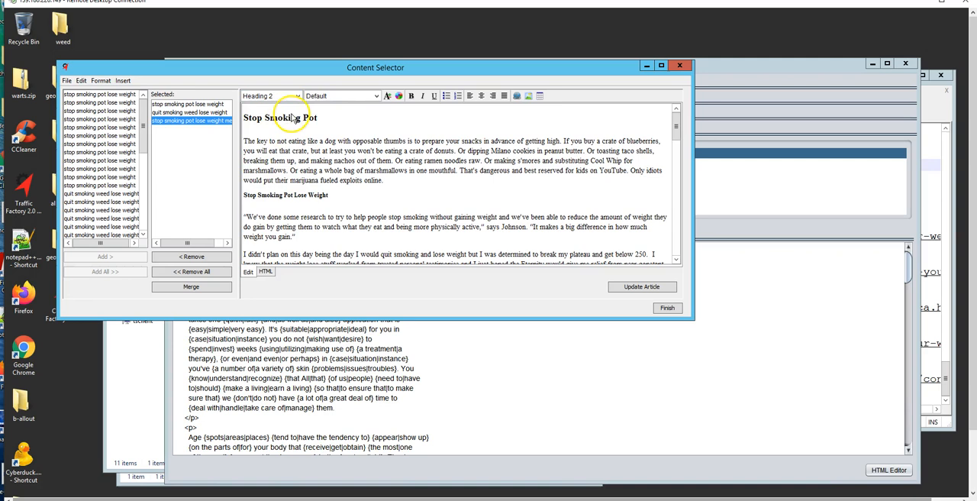
pyautogui.click(659, 293)
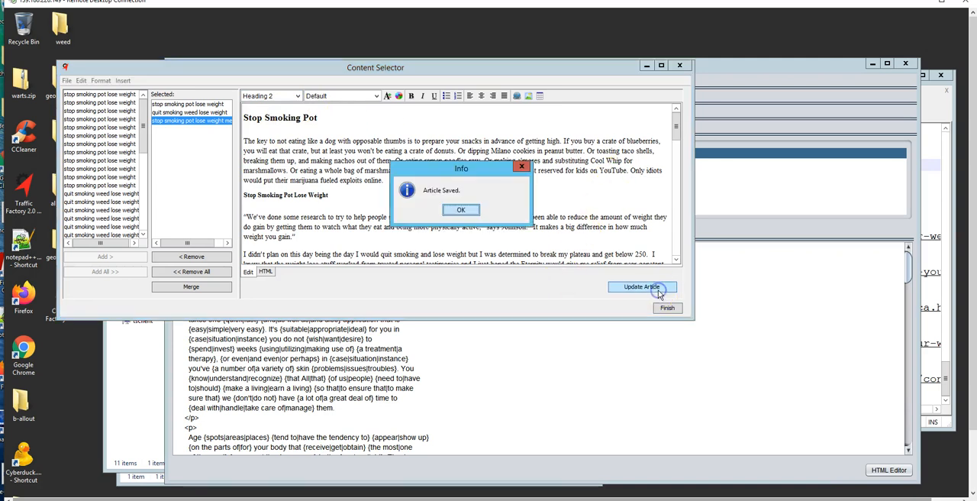
pyautogui.click(461, 209)
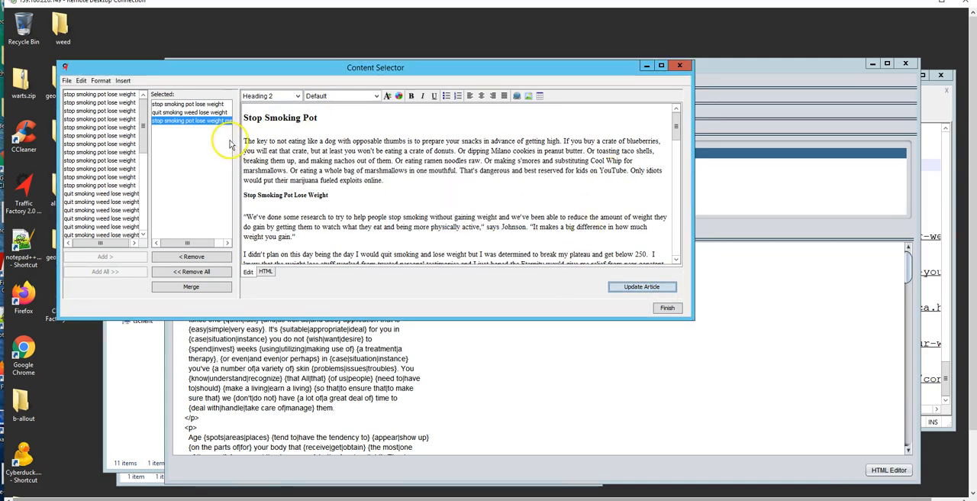
# Decline spinning all three articles and remove the two source articles from the selection, keeping only the merged one.
pyautogui.click(666, 309)
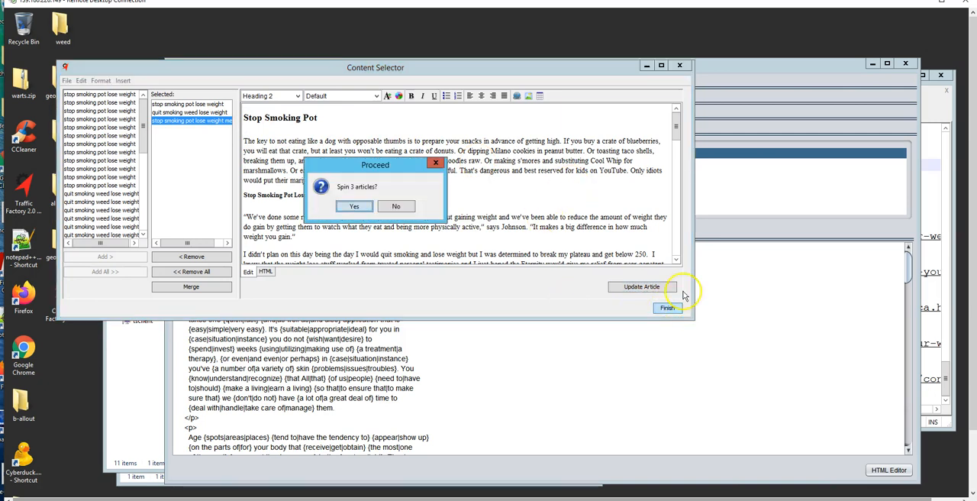
pyautogui.click(403, 208)
pyautogui.click(215, 104)
pyautogui.click(212, 112)
pyautogui.keyDown('ctrl'); pyautogui.click(210, 104); pyautogui.keyUp('ctrl')
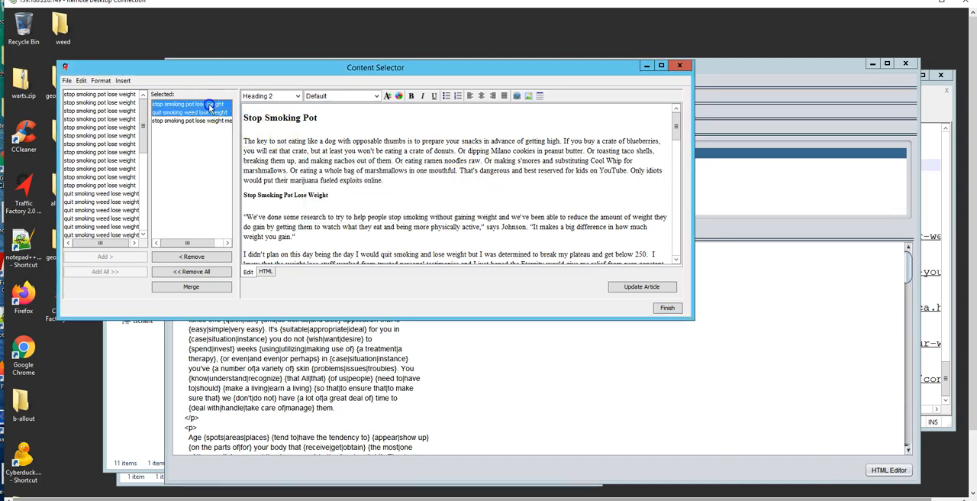
pyautogui.click(180, 259)
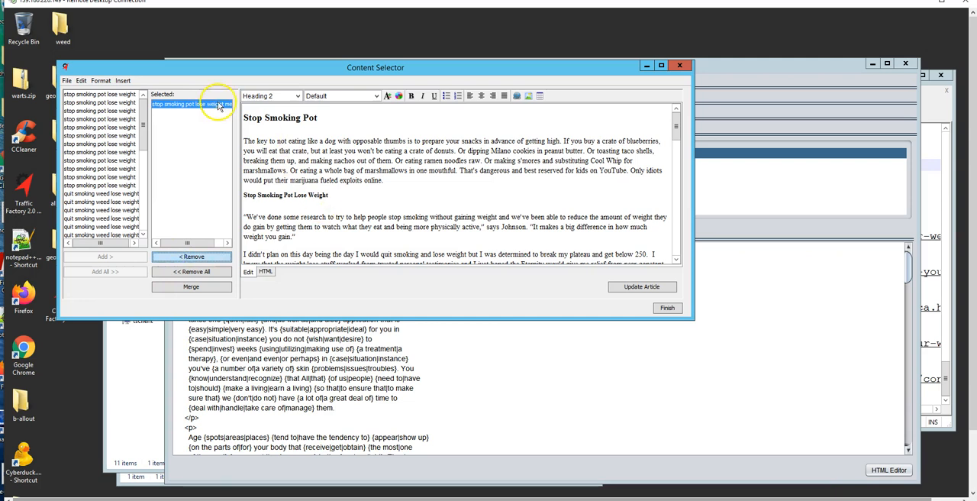
# Finish the selection by spinning the merged article, and select the entire spun body text for copying.
pyautogui.click(665, 310)
pyautogui.click(357, 208)
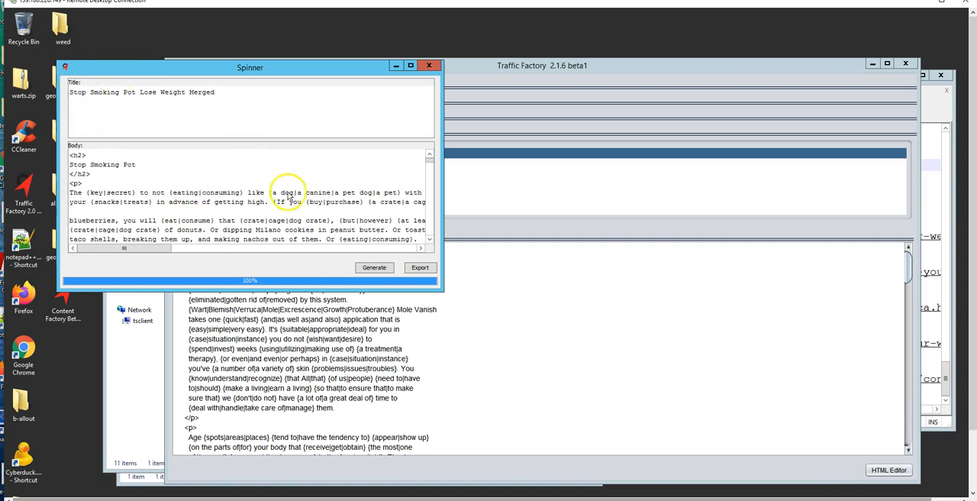
pyautogui.moveTo(430, 164); pyautogui.dragTo(431, 237)
pyautogui.click(210, 173)
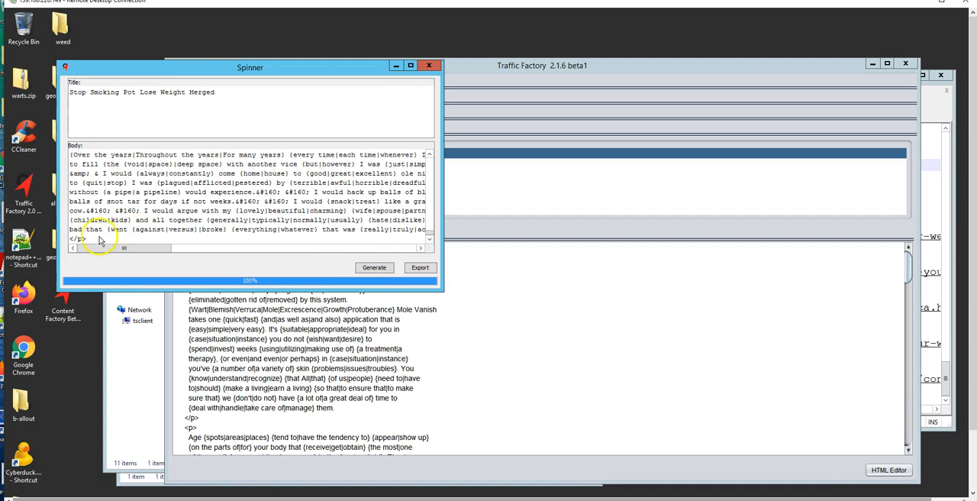
pyautogui.moveTo(84, 223); pyautogui.dragTo(63, 100)
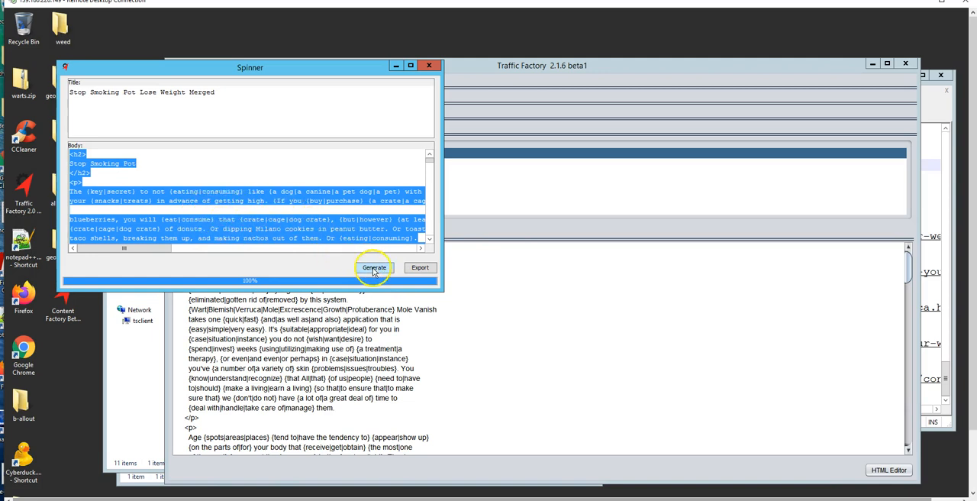
# Switch to Traffic Factory and replace the index page's spun paragraphs above the legal page iframes with the clipboard content.
pyautogui.click(545, 292)
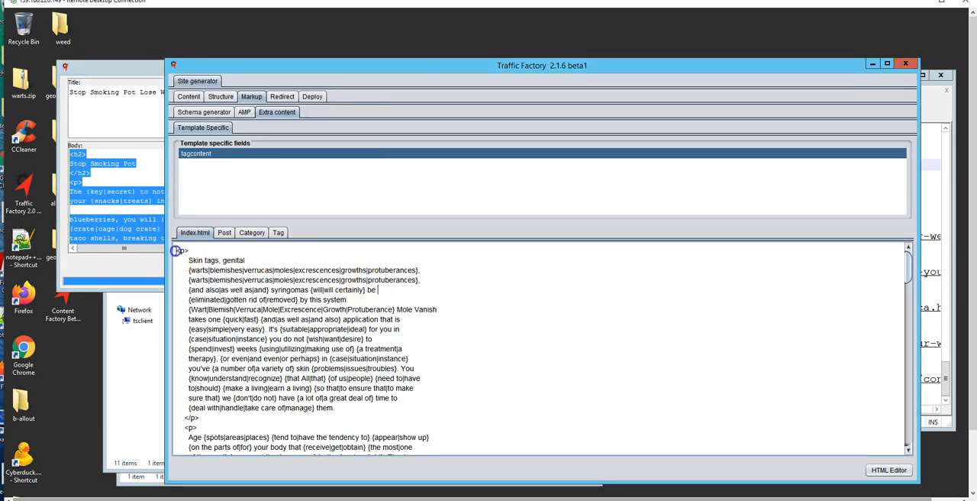
pyautogui.moveTo(176, 250); pyautogui.dragTo(451, 355)
pyautogui.moveTo(907, 272); pyautogui.dragTo(905, 447)
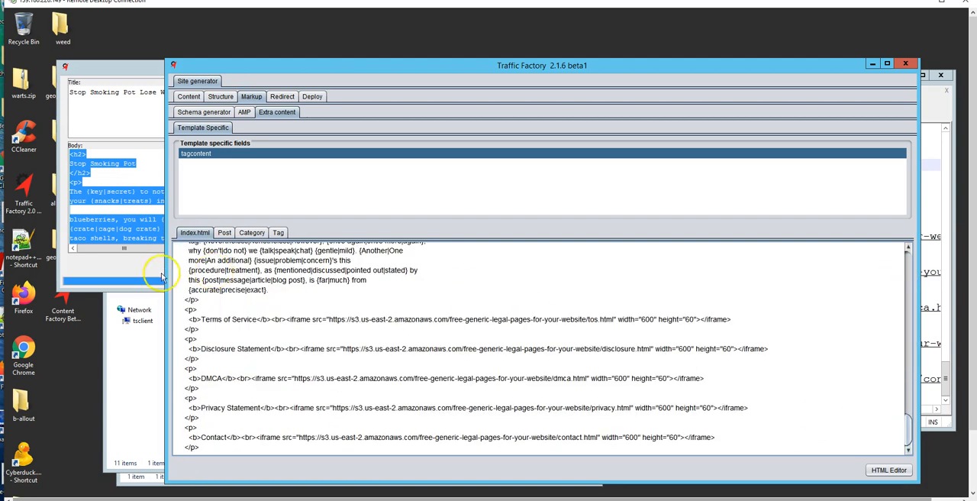
pyautogui.keyDown('shift'); pyautogui.click(234, 301); pyautogui.keyUp('shift')
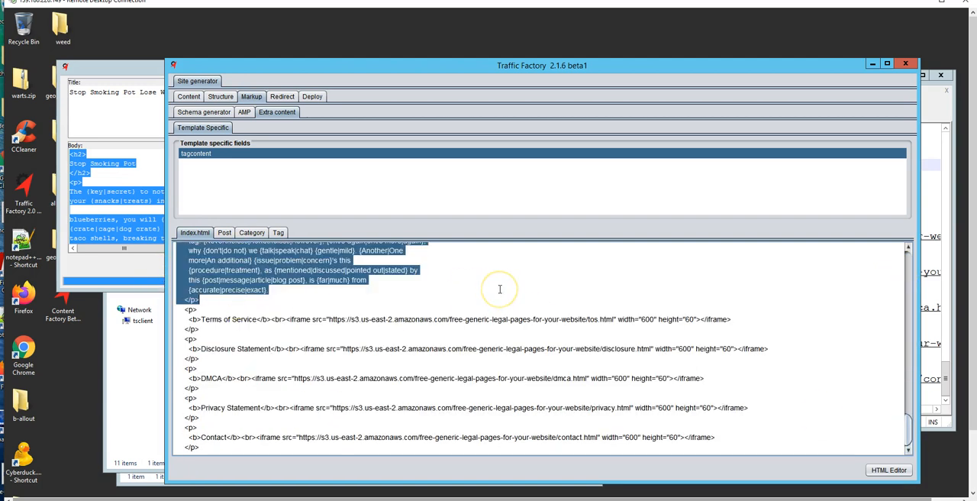
pyautogui.hotkey('ctrl', 'v')
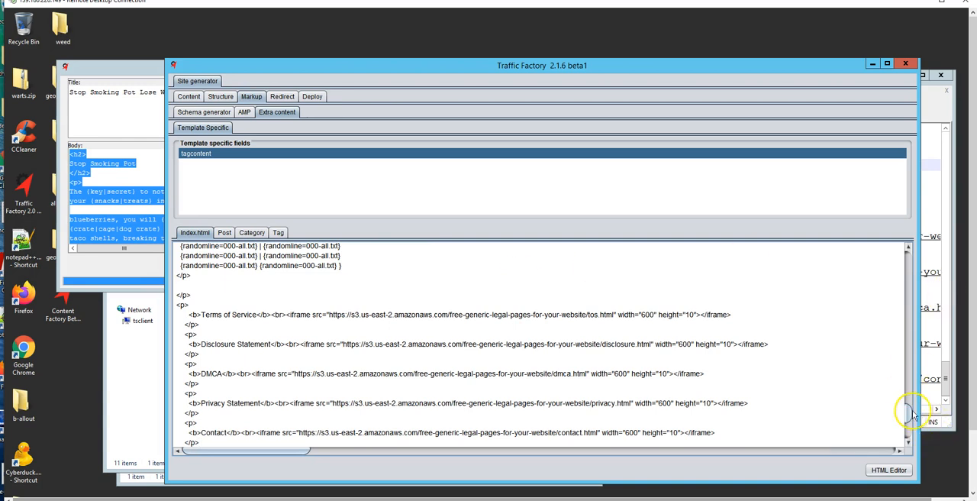
pyautogui.scroll(3, 899, 369)
pyautogui.scroll(6, 899, 369)
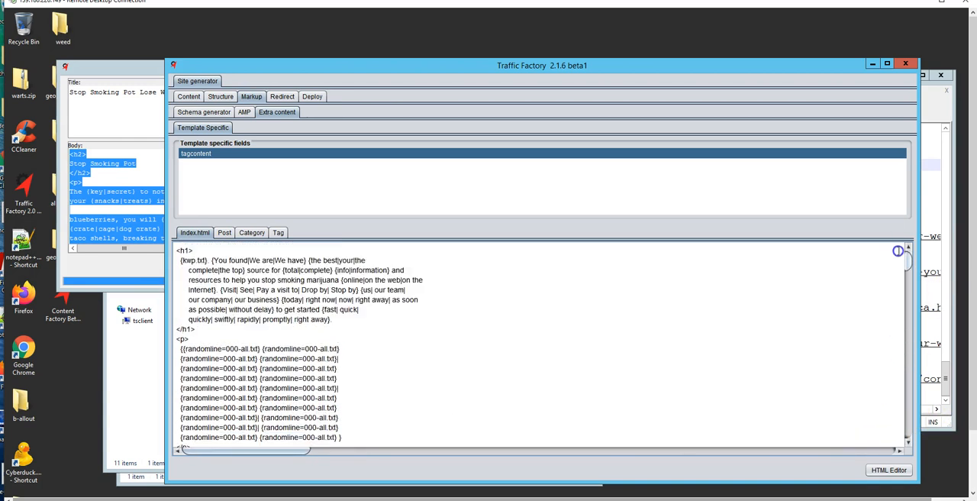
# Recopy the spun body from Spinner, then delete the index page's pasted content from the h1 through the first Terms of Service block.
pyautogui.click(115, 202)
pyautogui.click(155, 198)
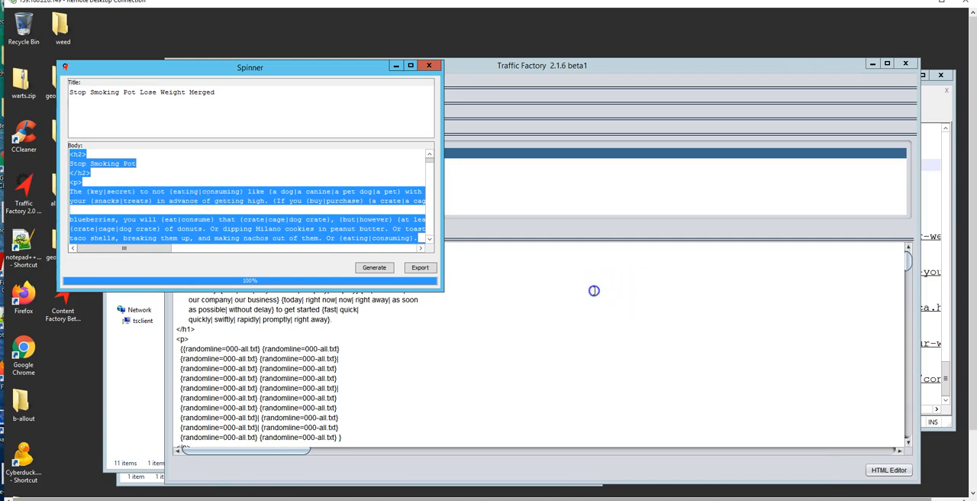
pyautogui.click(593, 290)
pyautogui.moveTo(175, 251); pyautogui.dragTo(475, 244)
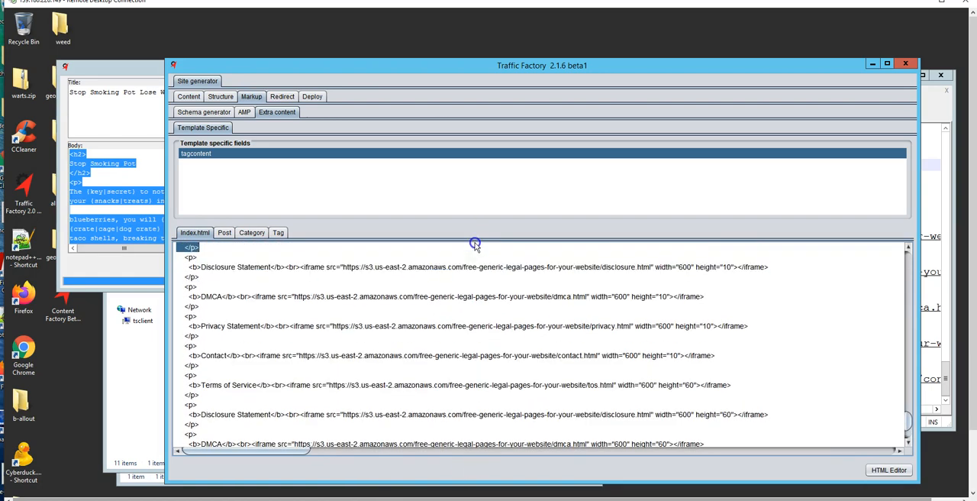
pyautogui.press('Delete')
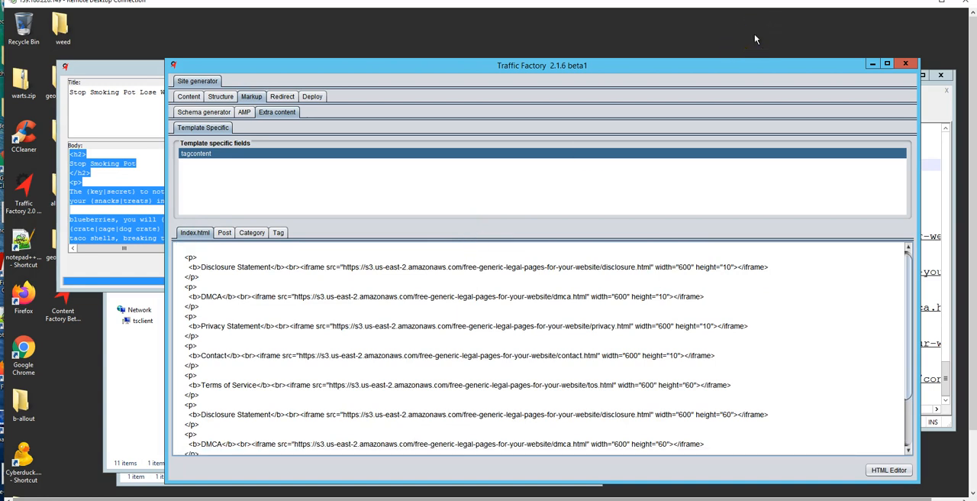
# Paste the copied spun article into the index page content above the Disclosure Statement iframe.
pyautogui.hotkey('ctrl', 'v')
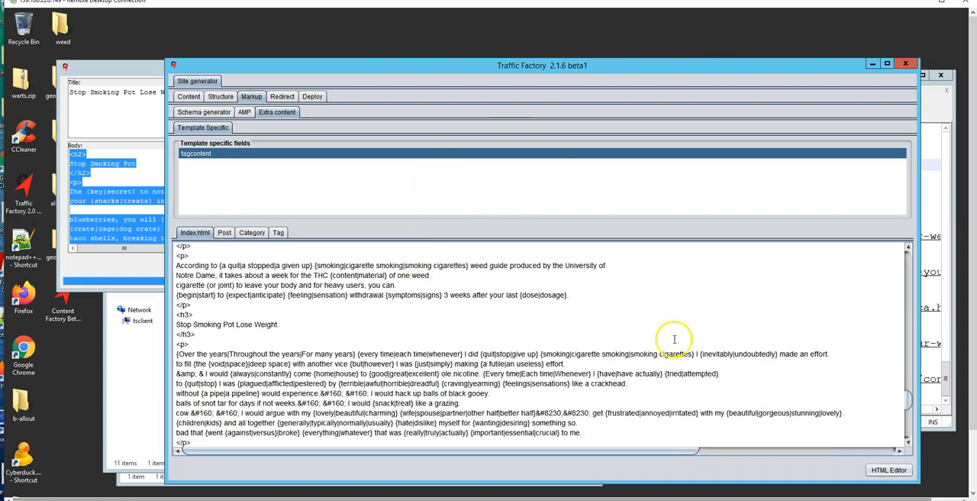
pyautogui.scroll(10, 563, 329)
pyautogui.scroll(10, 563, 333)
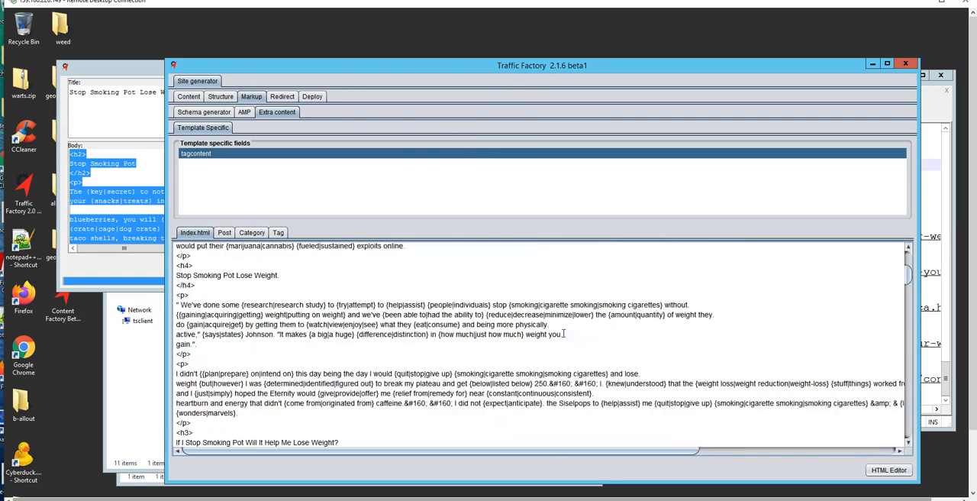
pyautogui.scroll(4, 563, 333)
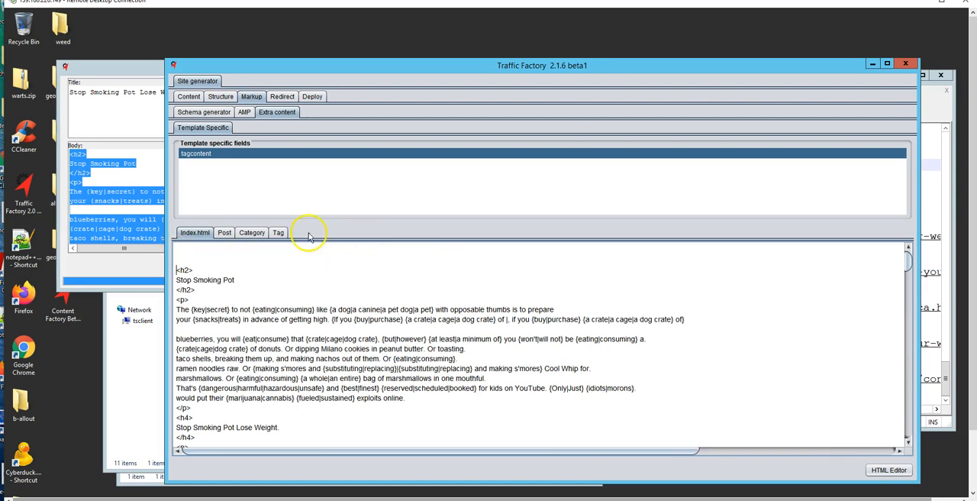
# Copy the h1 heading block from the category page content and paste it above the "Stop Smoking Pot" h2 on the index page.
pyautogui.click(225, 235)
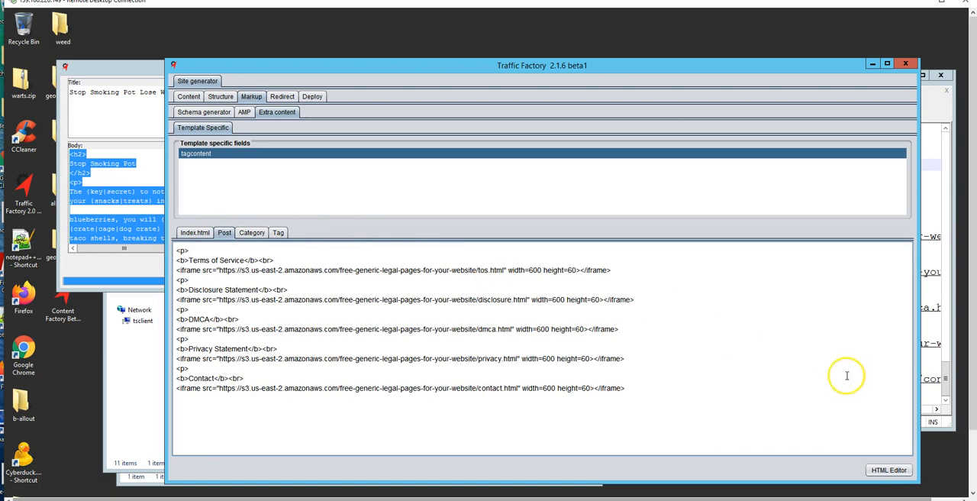
pyautogui.click(252, 233)
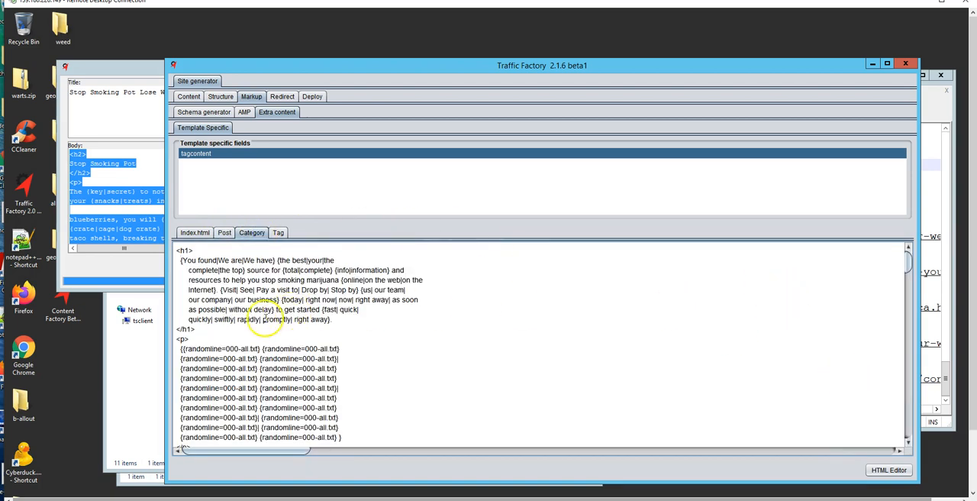
pyautogui.moveTo(197, 330); pyautogui.dragTo(170, 251)
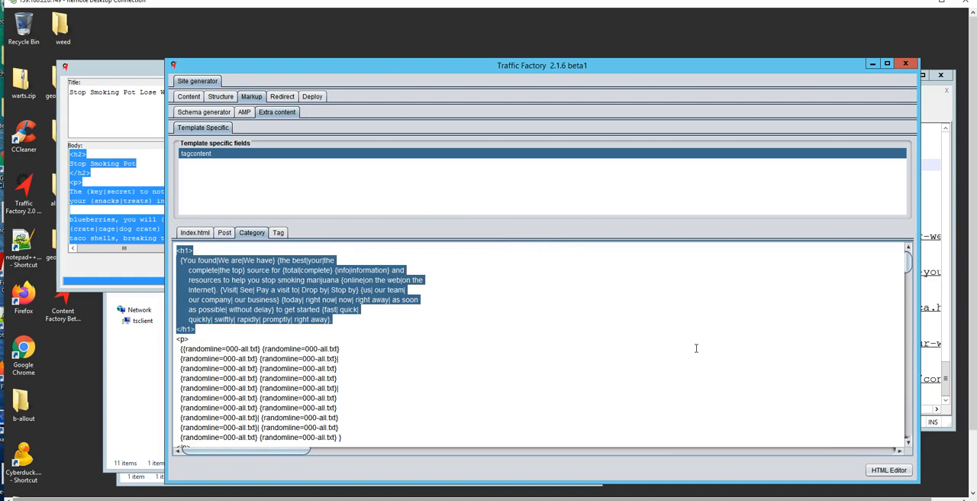
pyautogui.rightClick(314, 280)
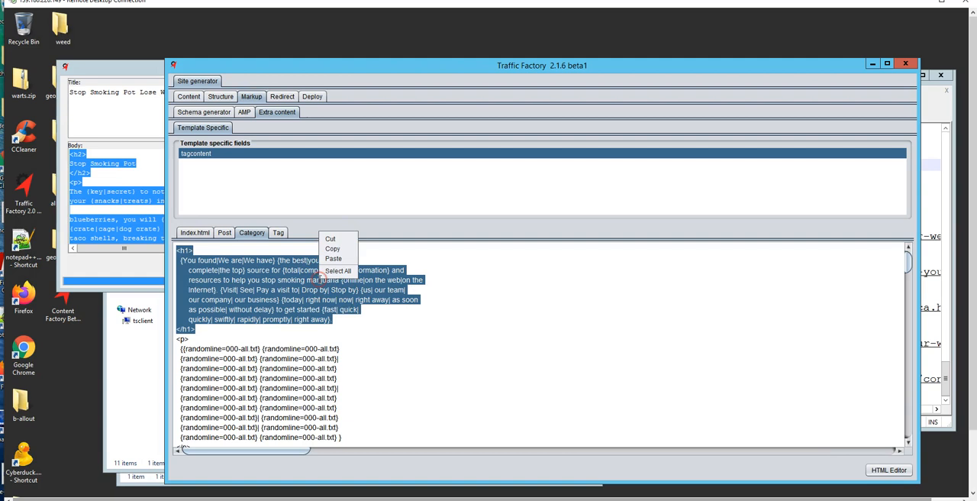
pyautogui.click(334, 249)
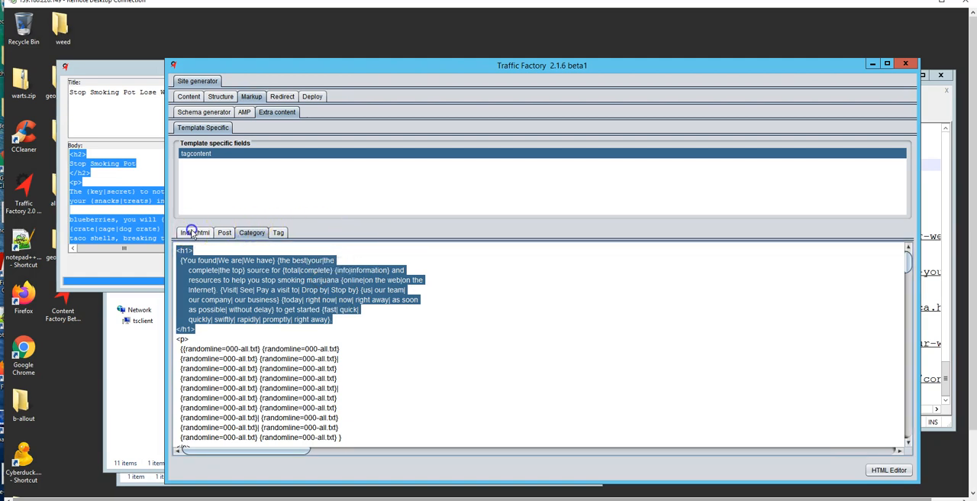
pyautogui.click(193, 232)
pyautogui.click(206, 252)
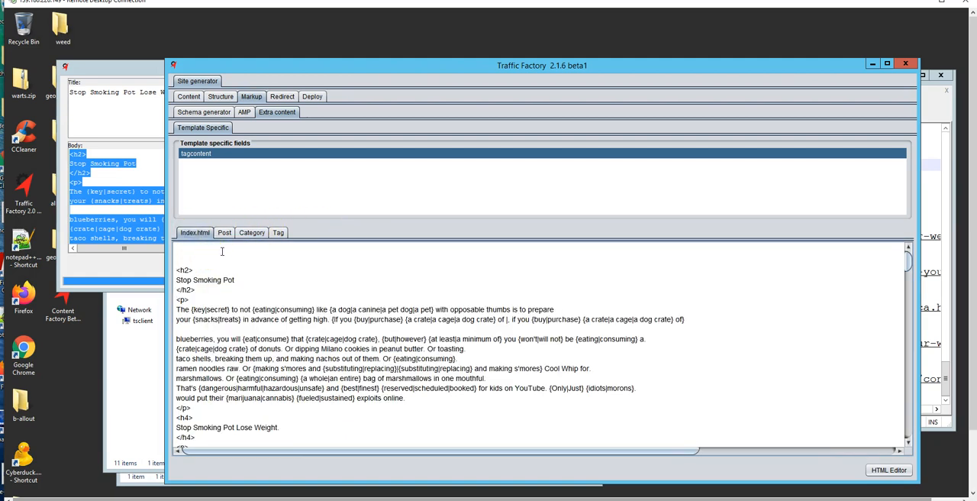
pyautogui.hotkey('ctrl', 'v')
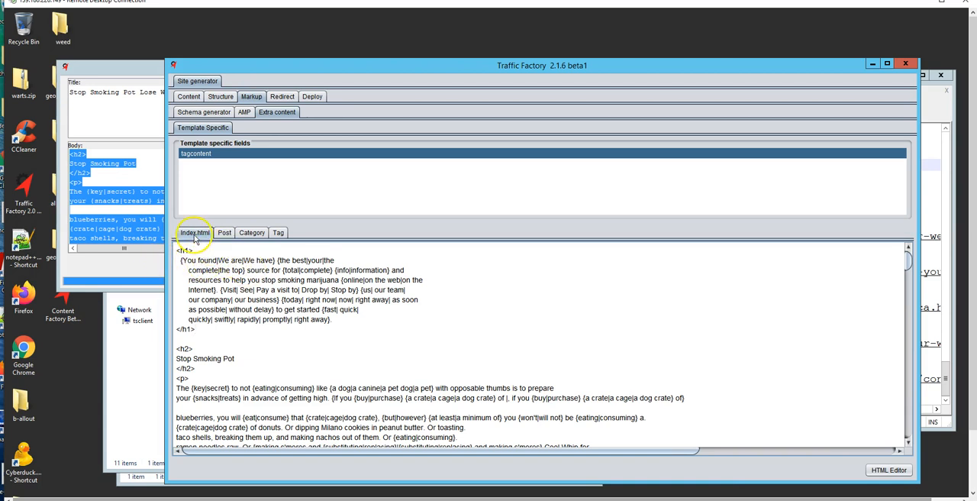
# Review the index page's extra content from the opening heading through the spun article to the legal page iframes.
pyautogui.scroll(-4, 405, 284)
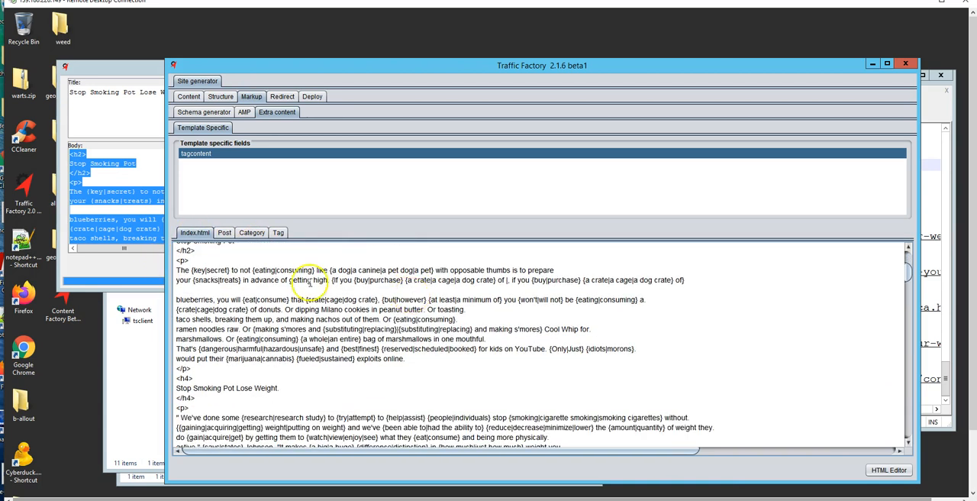
pyautogui.scroll(-4, 310, 282)
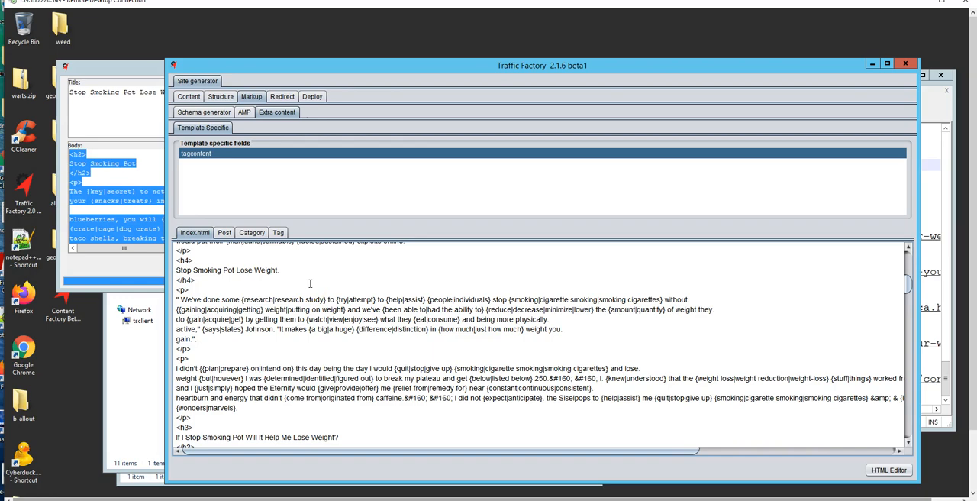
pyautogui.scroll(-15, 310, 283)
pyautogui.scroll(-12, 310, 283)
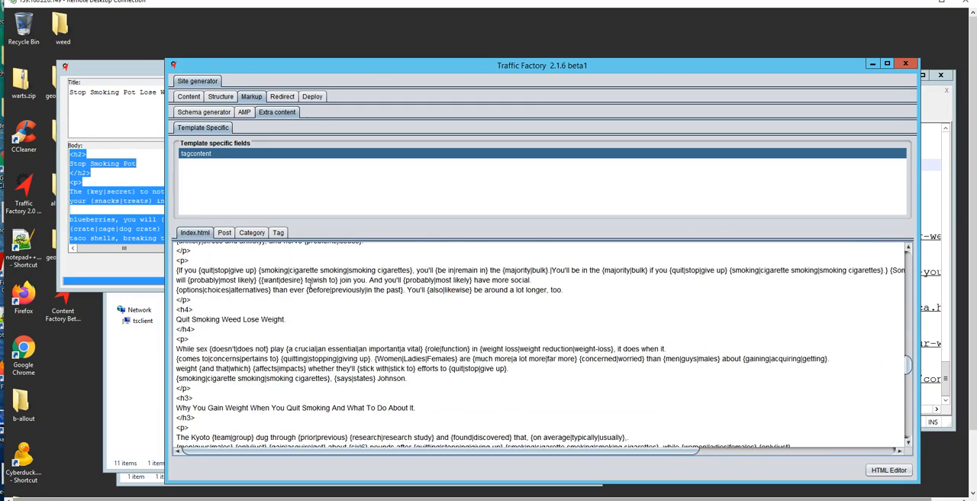
pyautogui.scroll(-12, 310, 283)
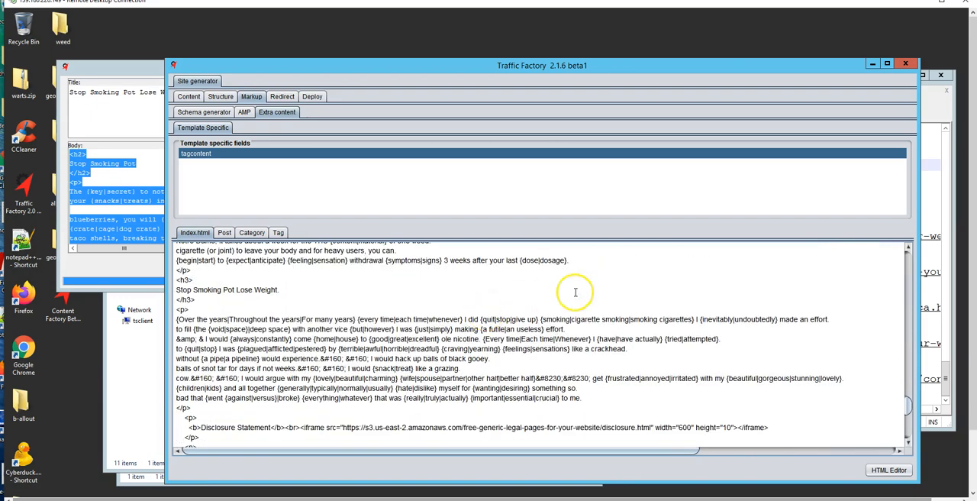
pyautogui.scroll(-3, 420, 311)
pyautogui.scroll(5, 408, 320)
pyautogui.scroll(12, 404, 328)
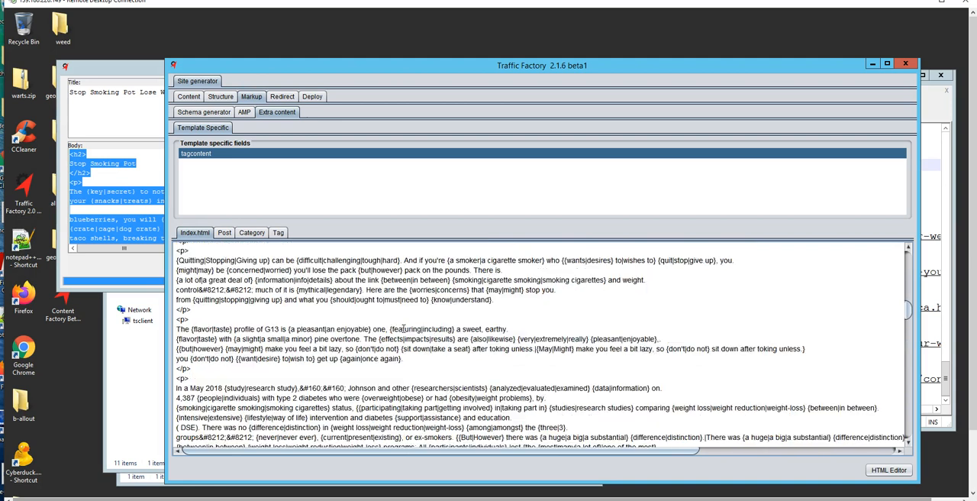
pyautogui.scroll(4, 404, 328)
# Close Spinner, Content Selector and Content Factory, and open the site generator's redirect settings in Traffic Factory.
pyautogui.click(95, 68)
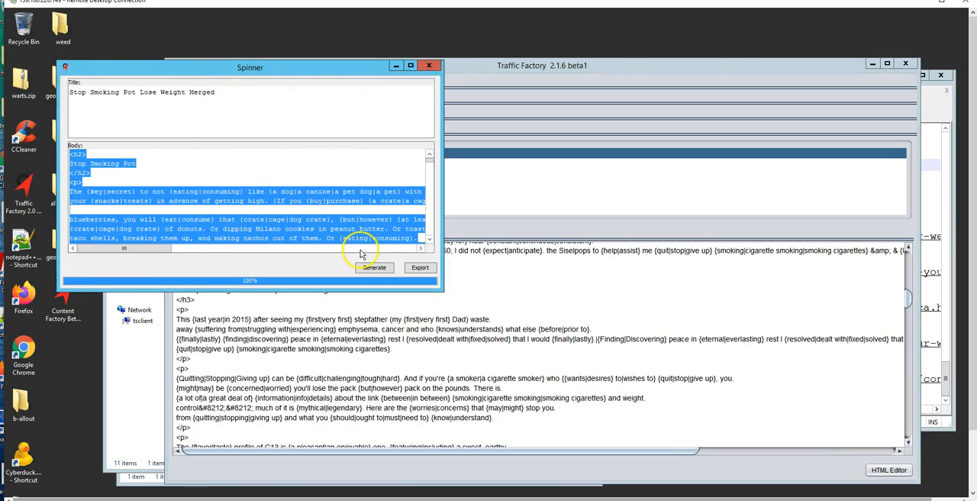
pyautogui.click(425, 68)
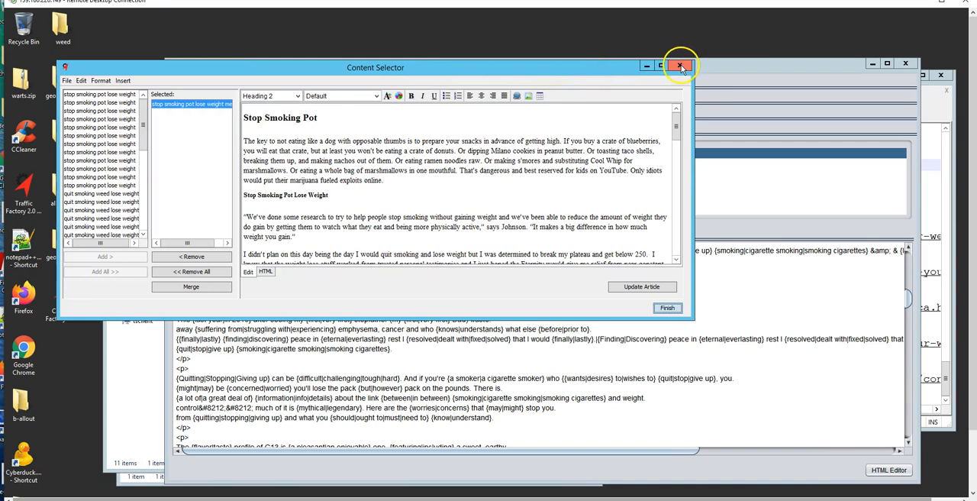
pyautogui.click(681, 67)
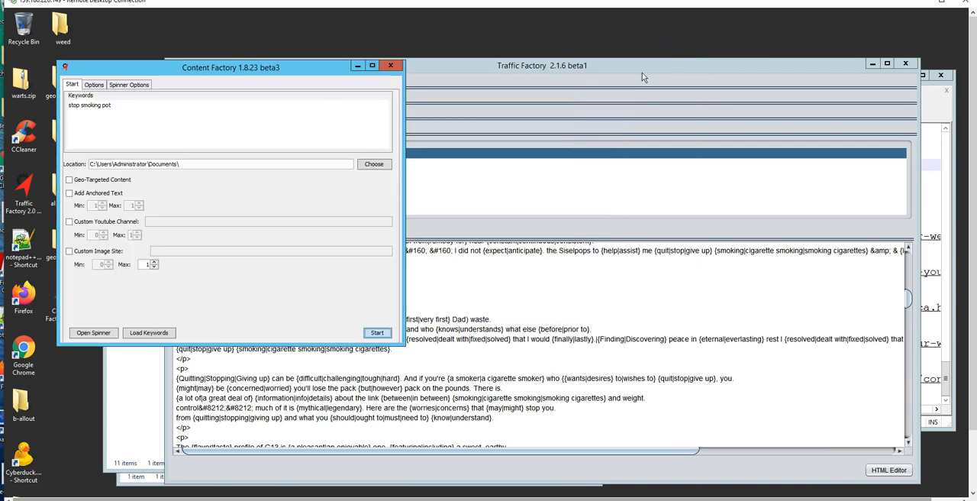
pyautogui.click(389, 67)
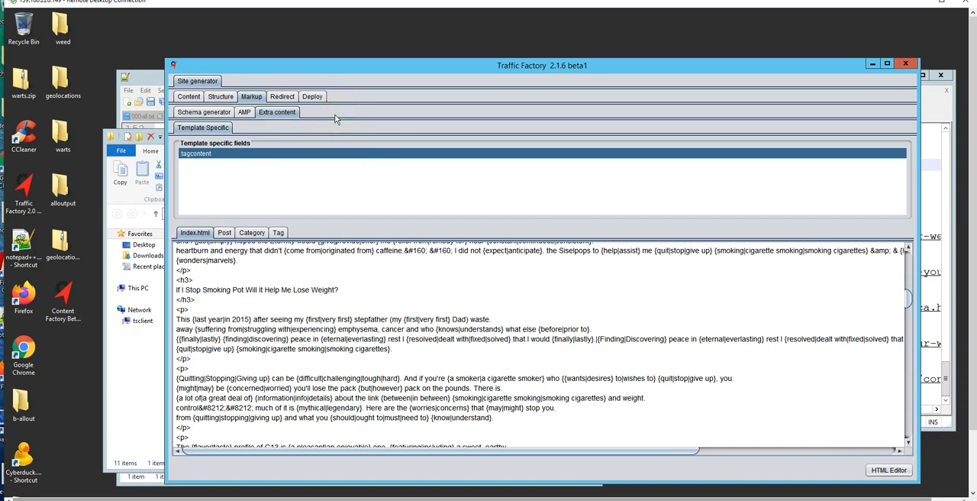
pyautogui.click(282, 98)
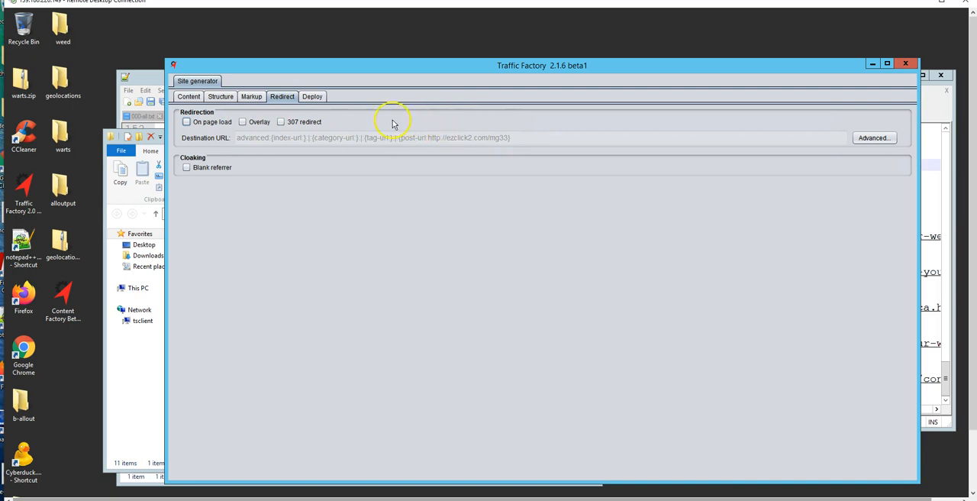
# Export the site generator settings to stopsmokingpot.gsg in the weed folder.
pyautogui.click(311, 98)
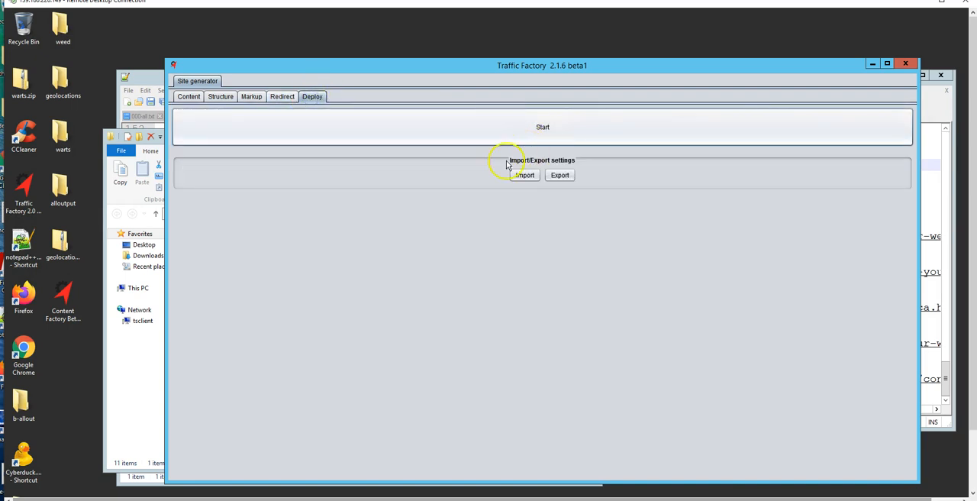
pyautogui.click(552, 178)
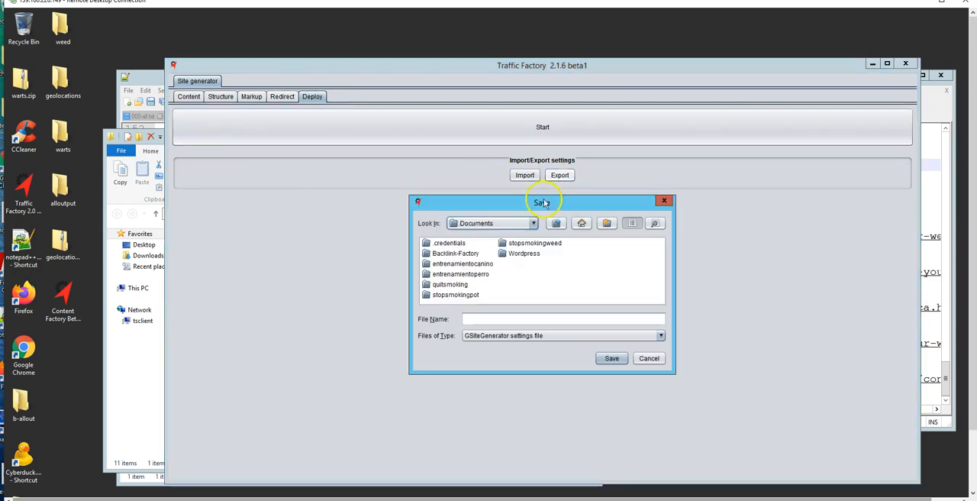
pyautogui.click(534, 223)
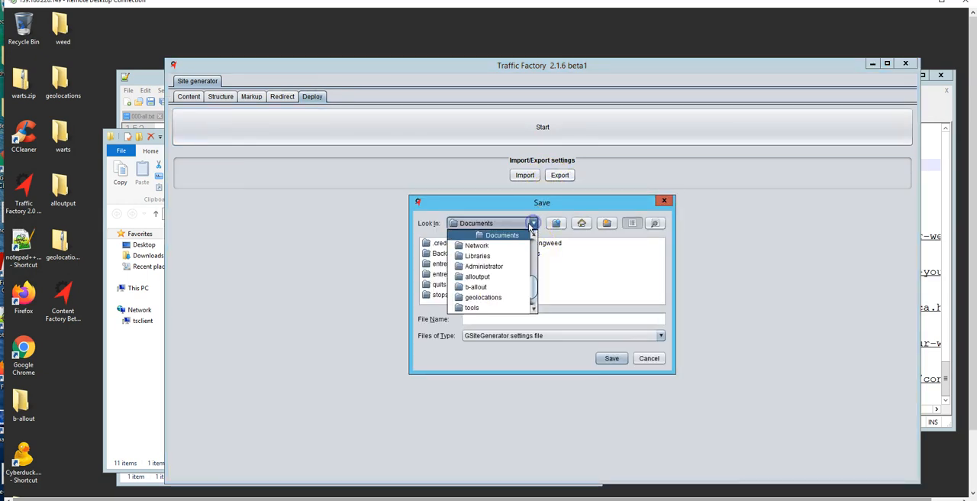
pyautogui.scroll(-1, 488, 309)
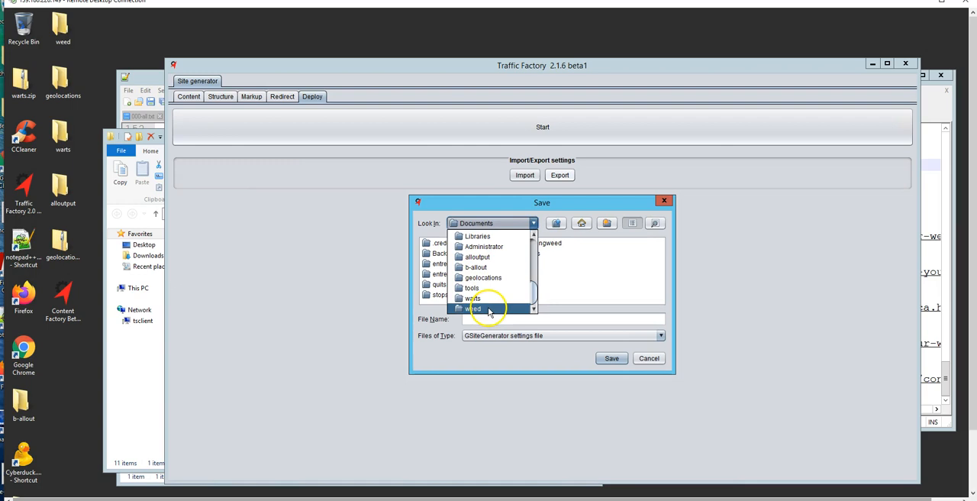
pyautogui.click(489, 308)
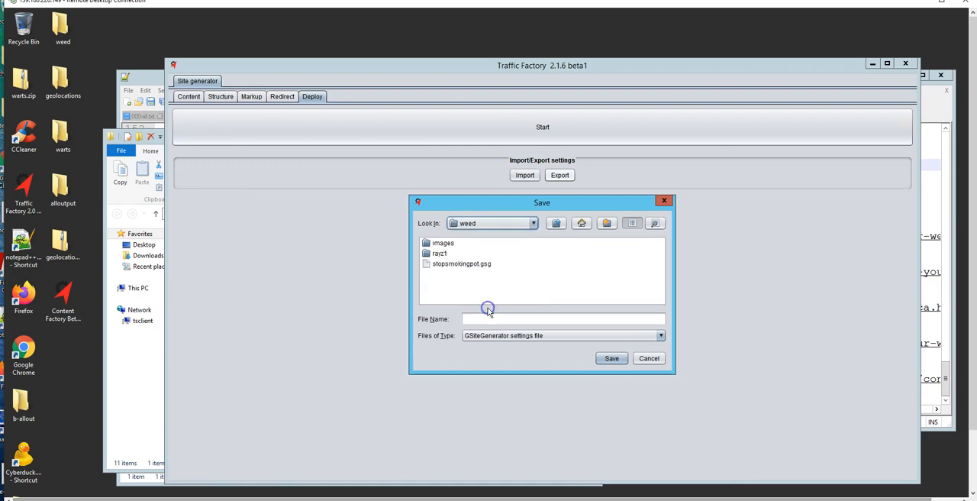
pyautogui.click(612, 358)
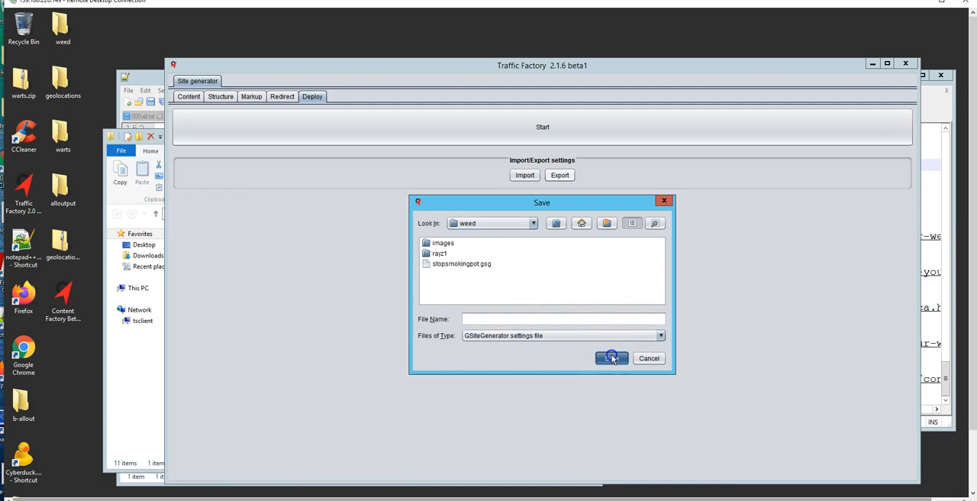
pyautogui.click(455, 264)
pyautogui.click(618, 359)
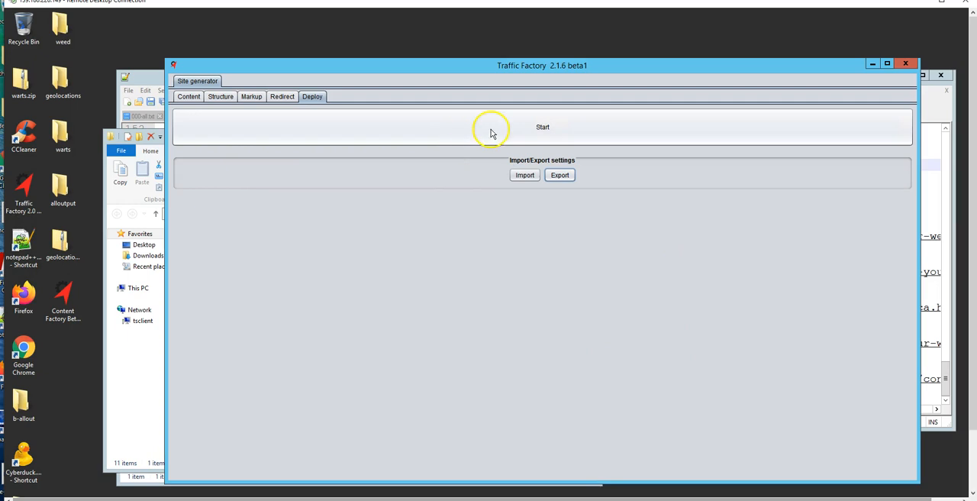
# Try to generate the {sitename.txt} site by adding it to the multi-site configuration with the Dummy uploader and starting the run.
pyautogui.click(539, 129)
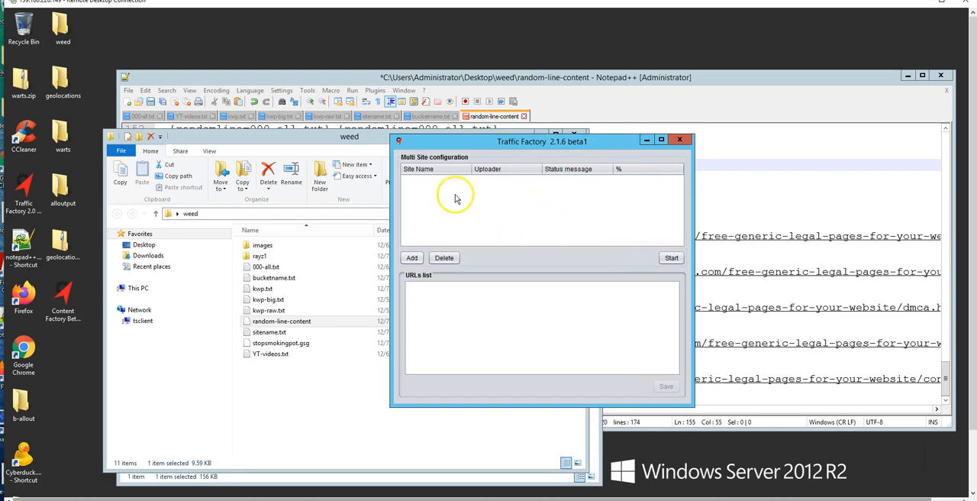
pyautogui.click(411, 259)
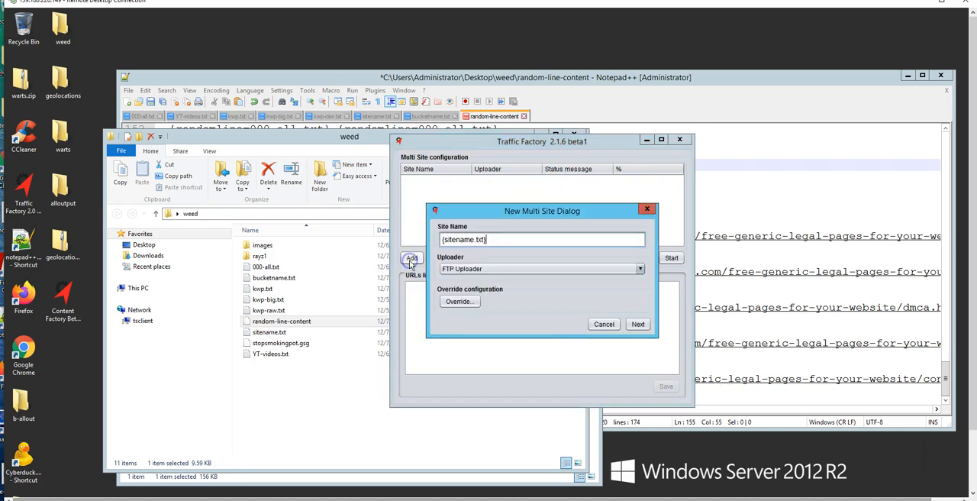
pyautogui.click(640, 268)
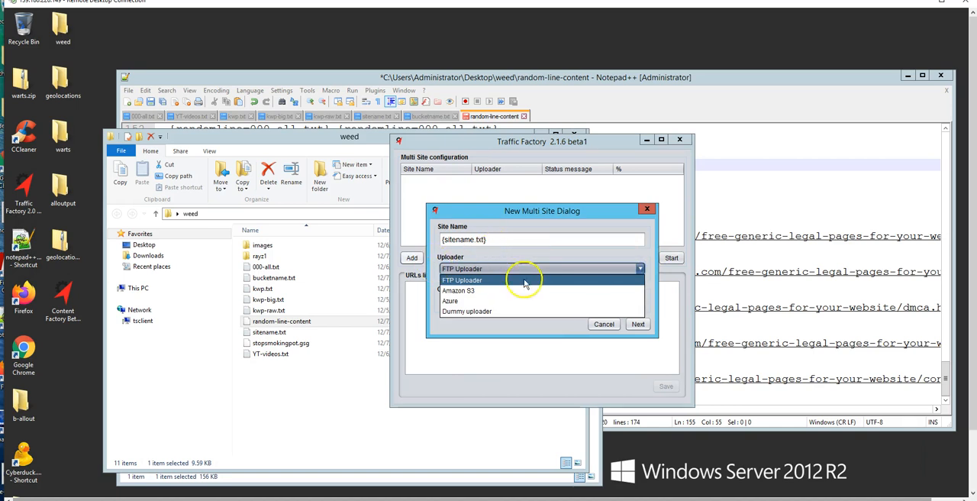
pyautogui.click(475, 311)
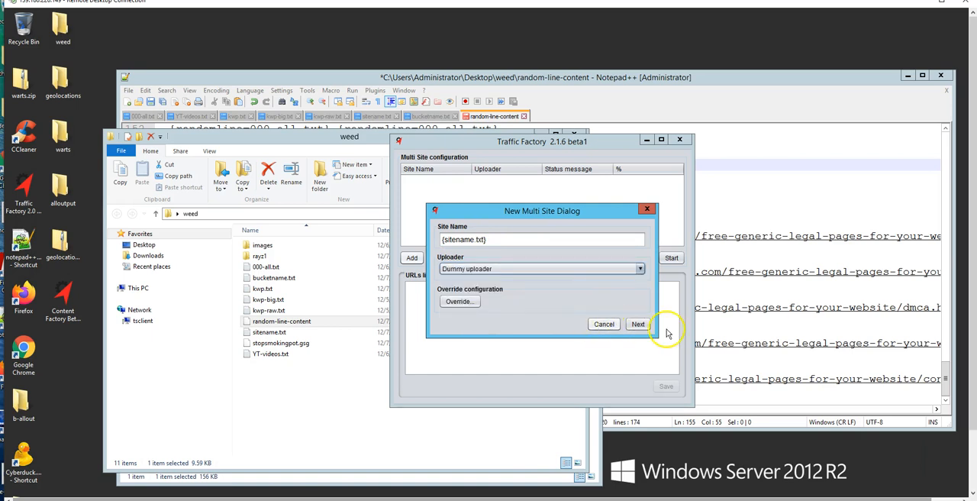
pyautogui.click(639, 324)
pyautogui.click(410, 258)
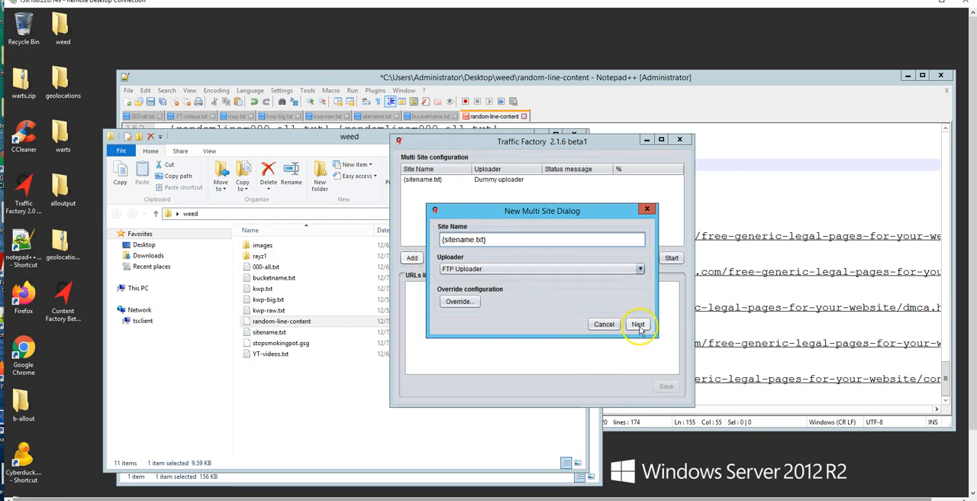
pyautogui.click(645, 211)
pyautogui.click(671, 258)
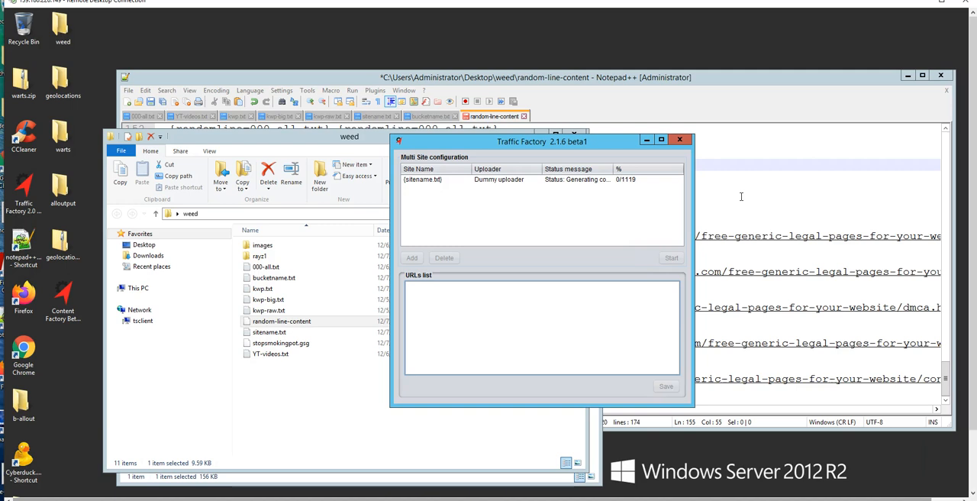
pyautogui.click(750, 192)
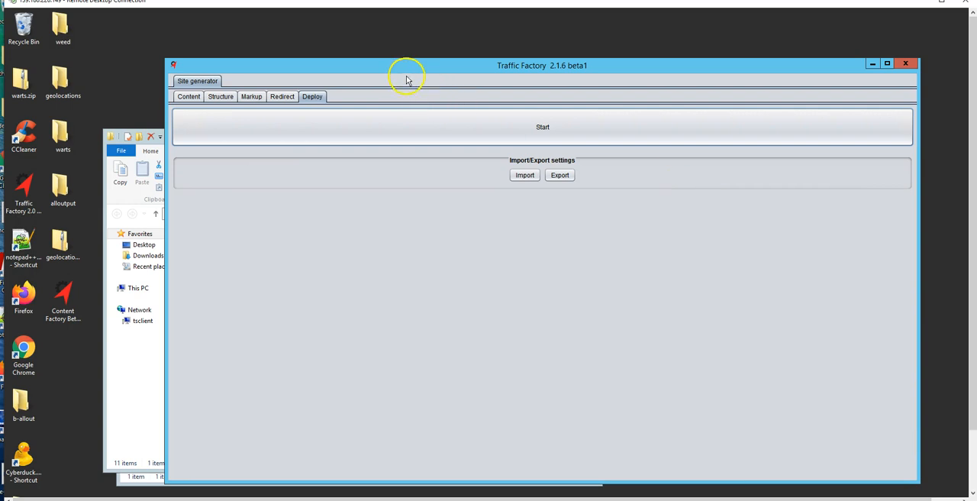
# Try adding a space after the comma before "Stop Smoking Pot Program" in the site structure's category list.
pyautogui.click(218, 95)
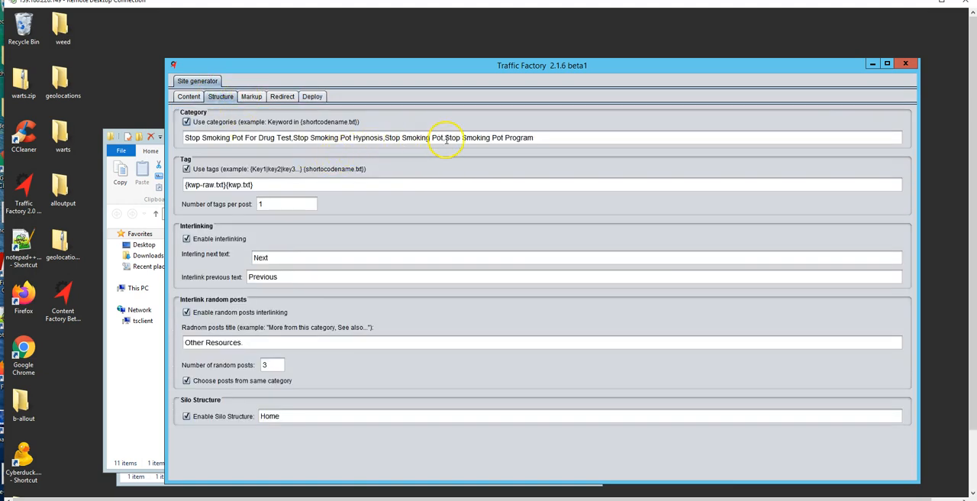
pyautogui.click(444, 138)
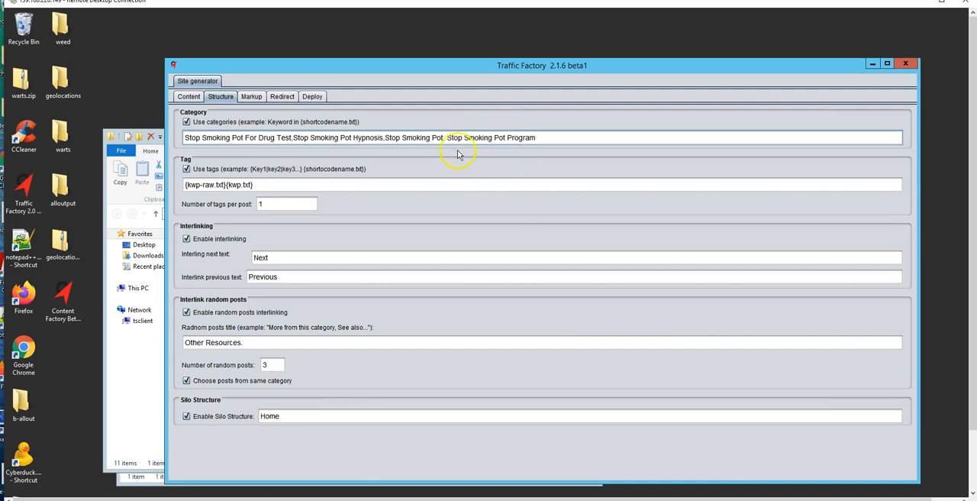
pyautogui.press('BackSpace')
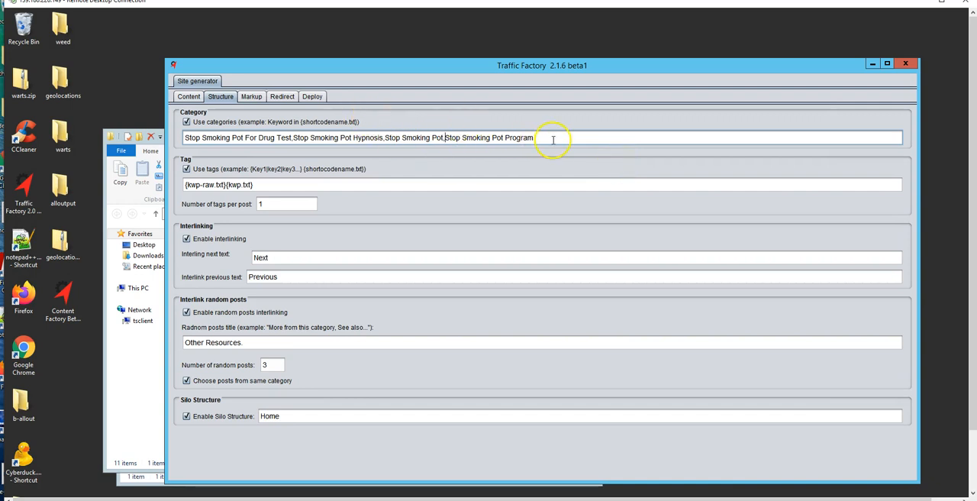
# Export the site generator settings again, overwriting stopsmokingpot.gsg in the weed folder.
pyautogui.click(313, 97)
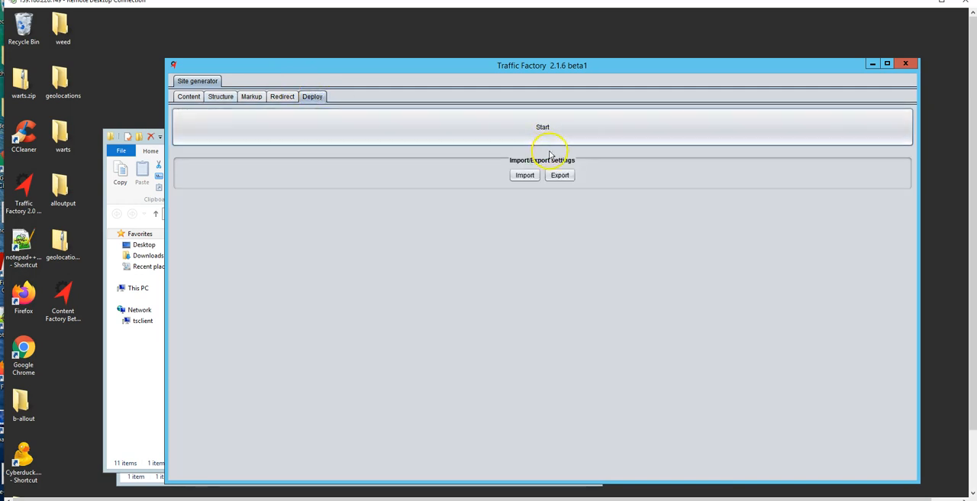
pyautogui.click(560, 176)
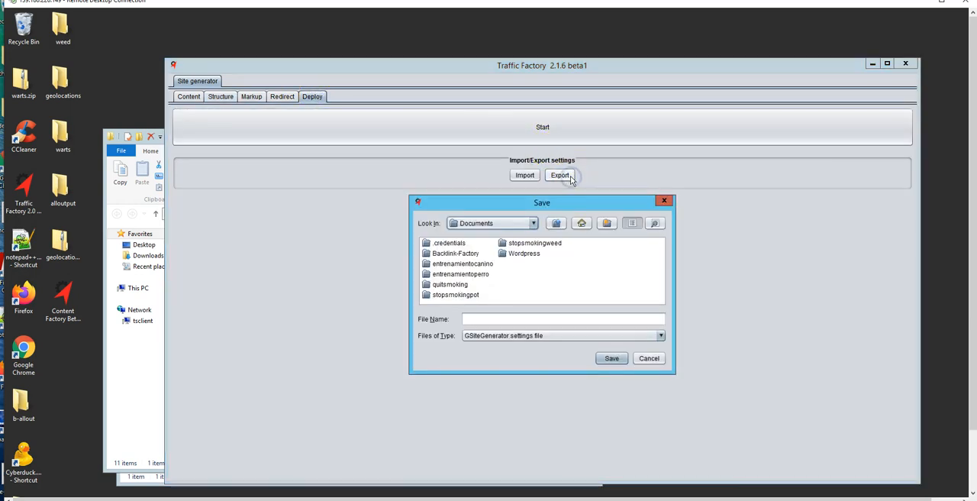
pyautogui.click(533, 223)
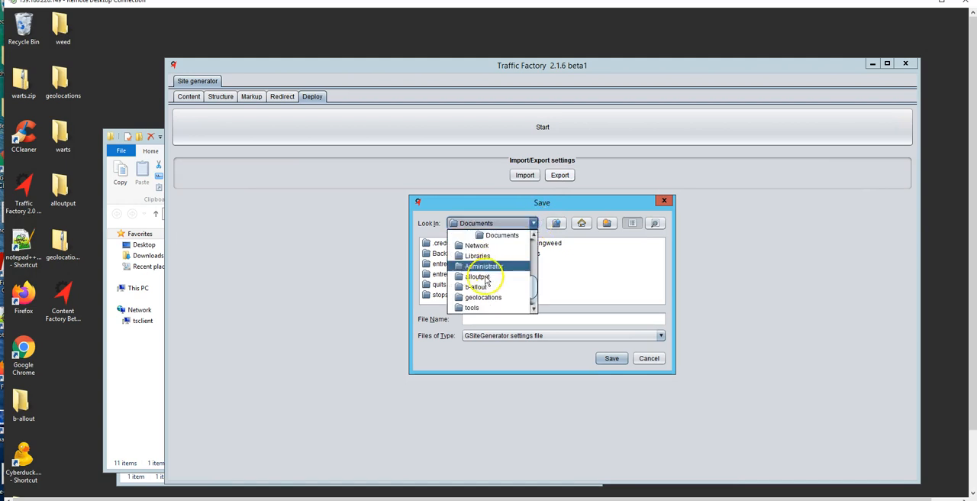
pyautogui.scroll(-2, 481, 304)
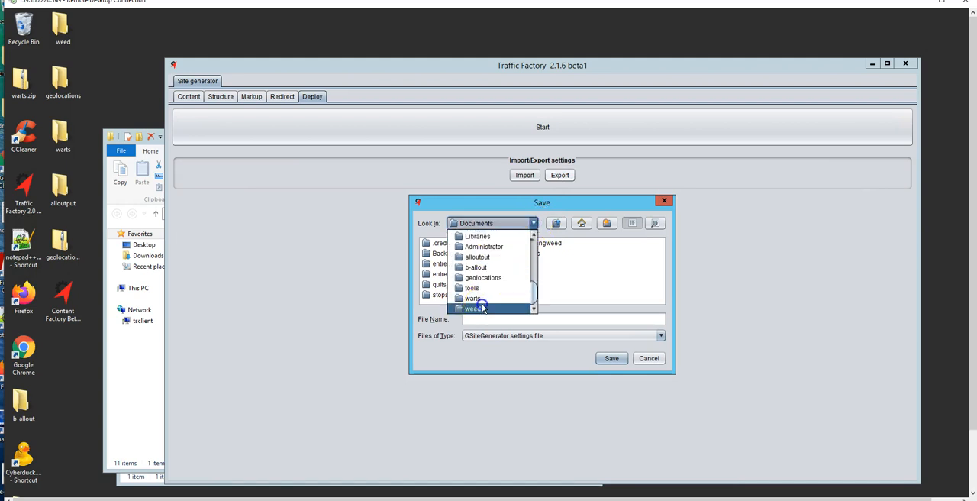
pyautogui.click(481, 308)
pyautogui.click(458, 264)
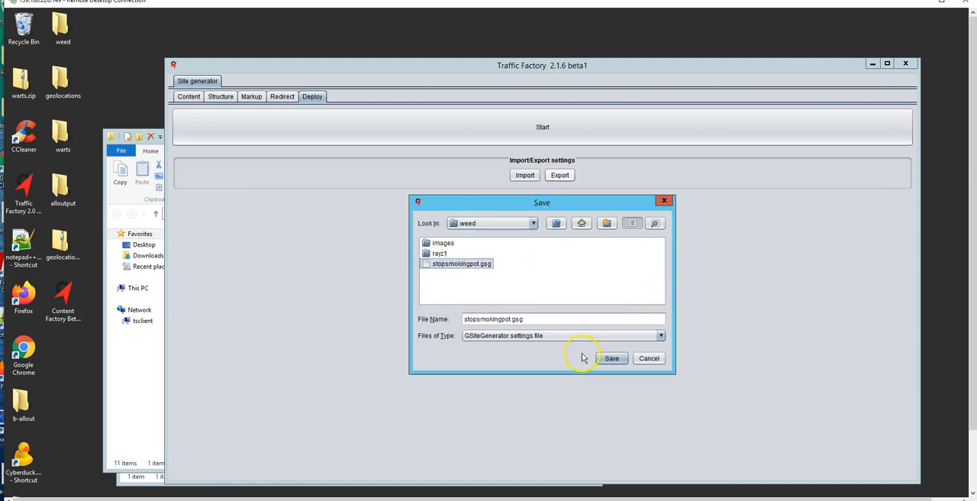
pyautogui.click(610, 359)
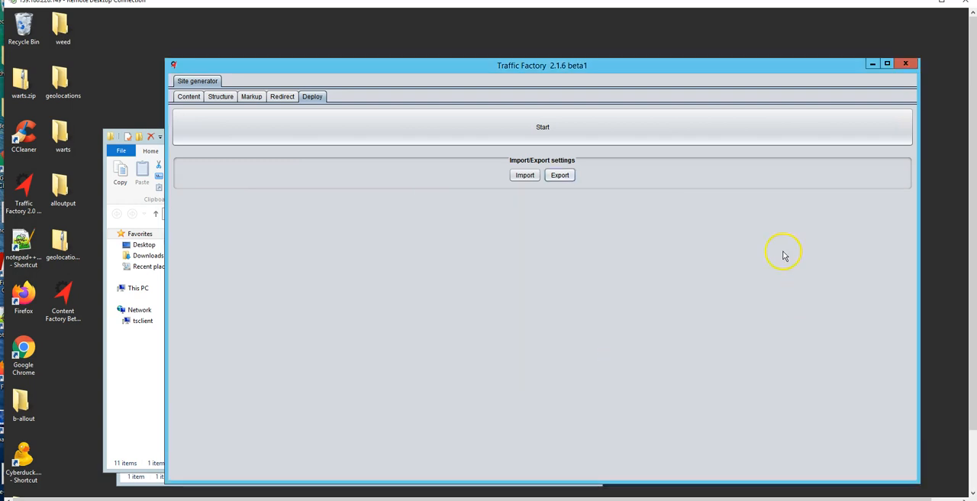
# Start a new deployment, add the {sitename.txt} site with the Dummy uploader, and run the generation.
pyautogui.click(547, 129)
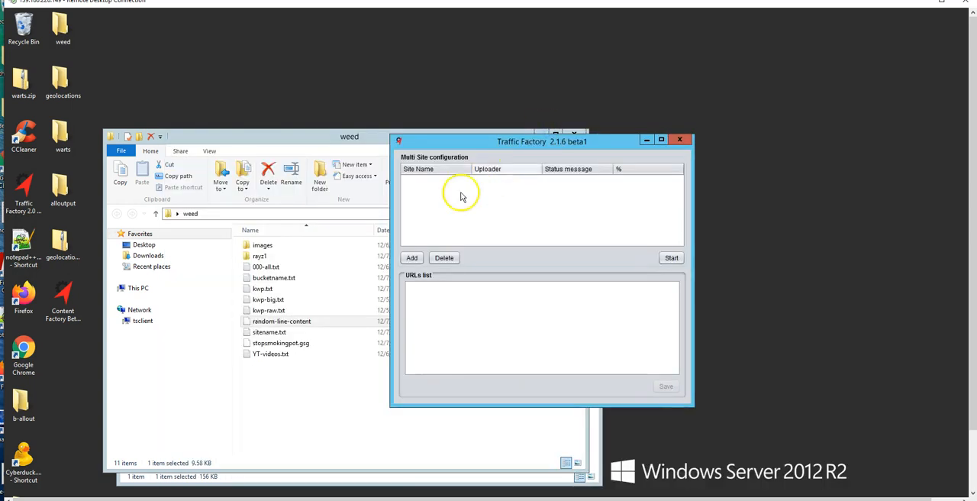
pyautogui.click(411, 260)
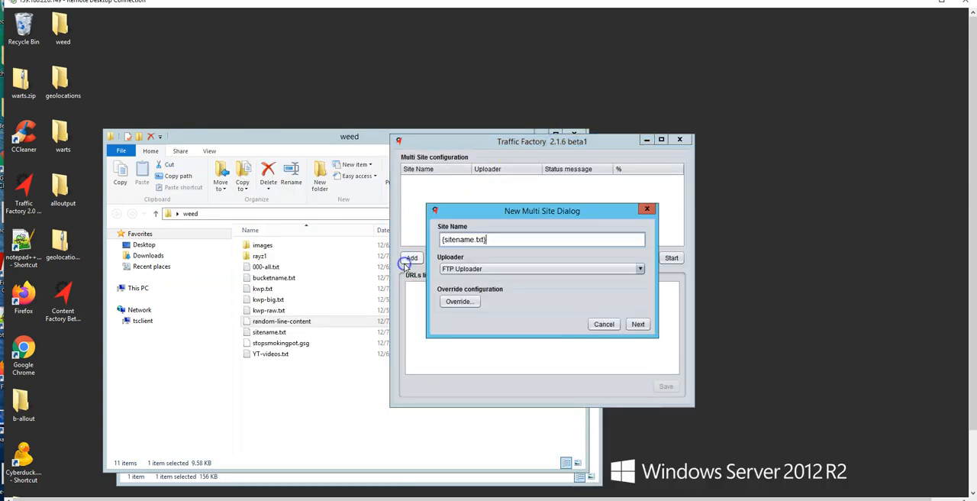
pyautogui.click(638, 271)
pyautogui.click(513, 321)
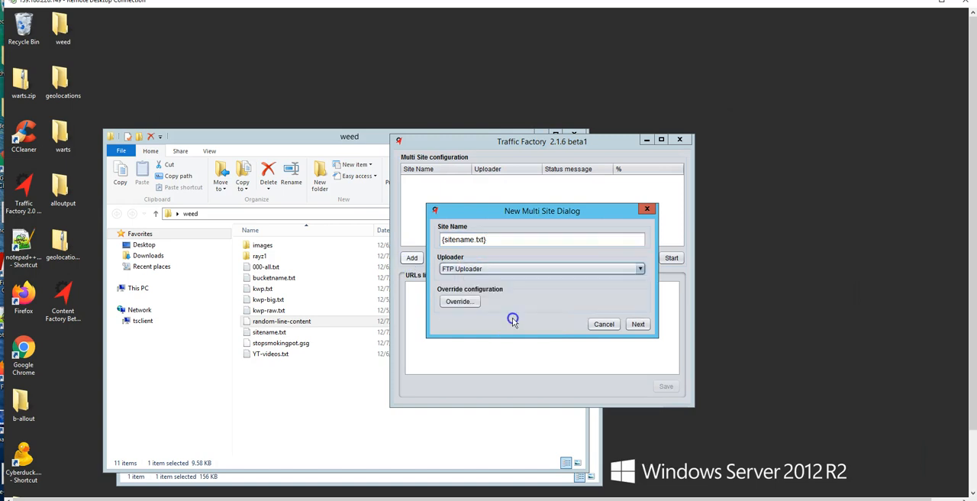
pyautogui.click(640, 269)
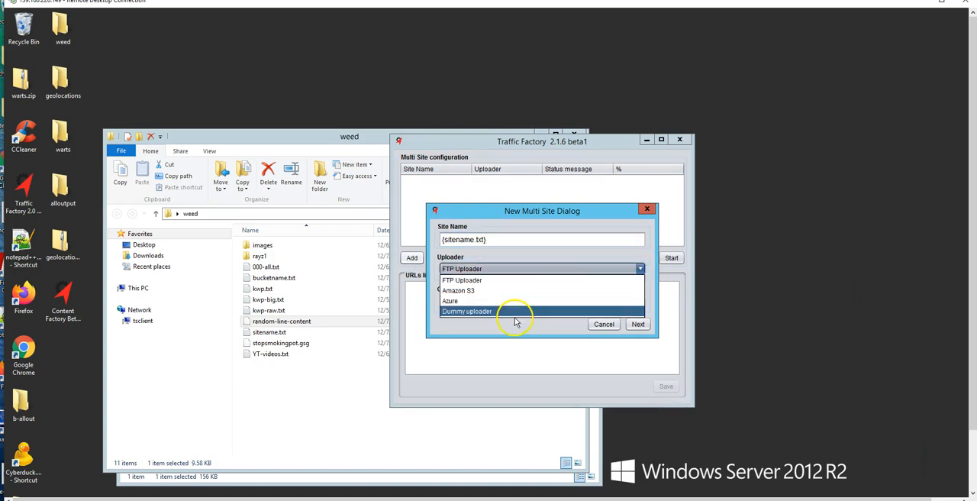
pyautogui.click(513, 316)
pyautogui.click(638, 324)
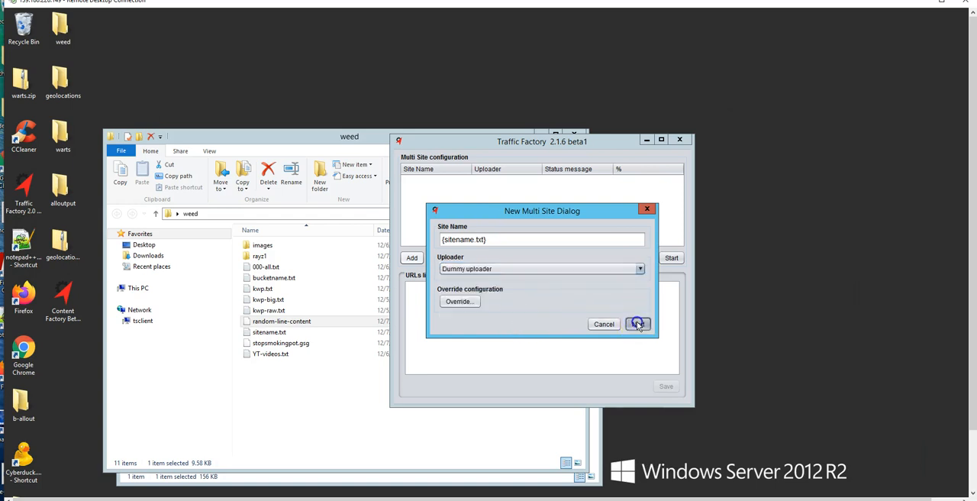
pyautogui.click(671, 258)
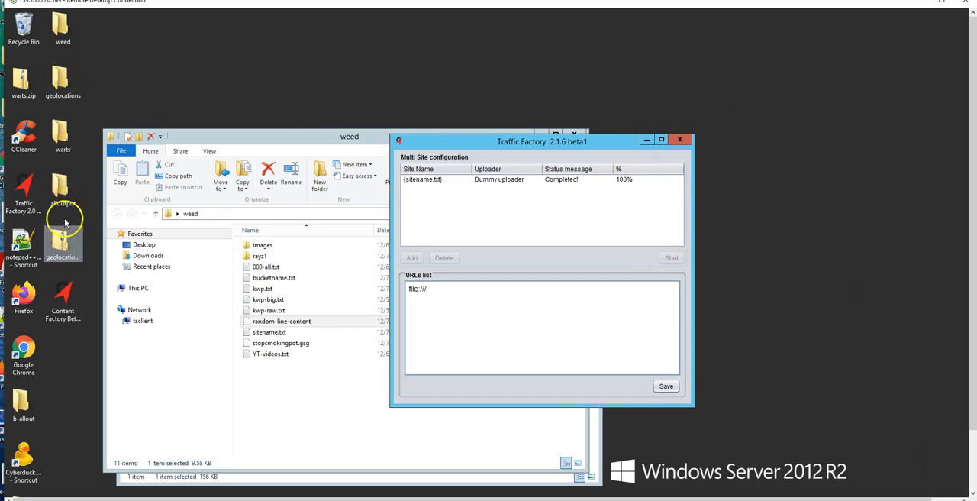
# Open index.html from the generated 01 sitename-txt- folder in alloutput and review the page from header to legal iframes.
pyautogui.doubleClick(65, 191)
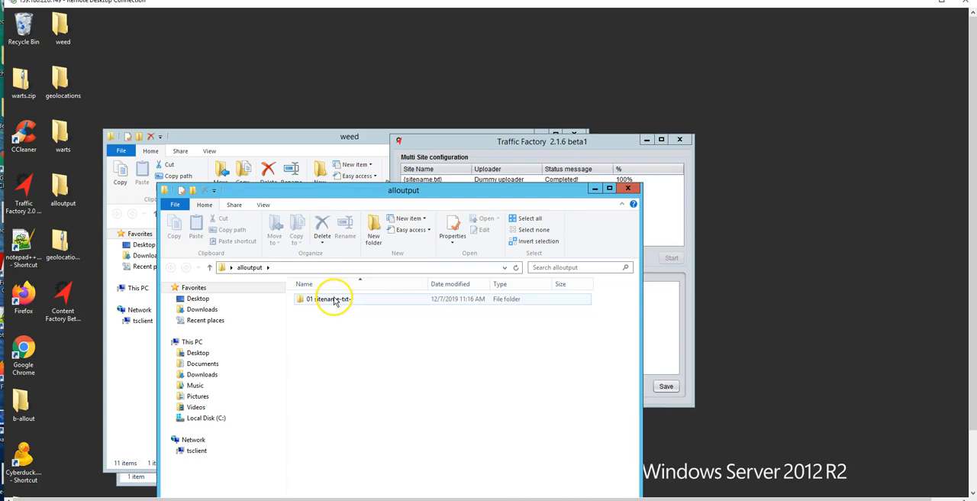
pyautogui.doubleClick(334, 299)
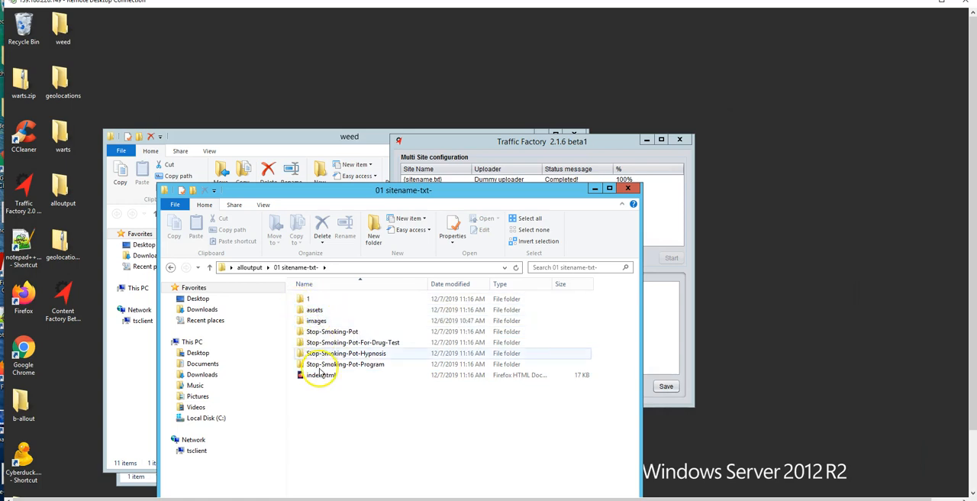
pyautogui.doubleClick(320, 376)
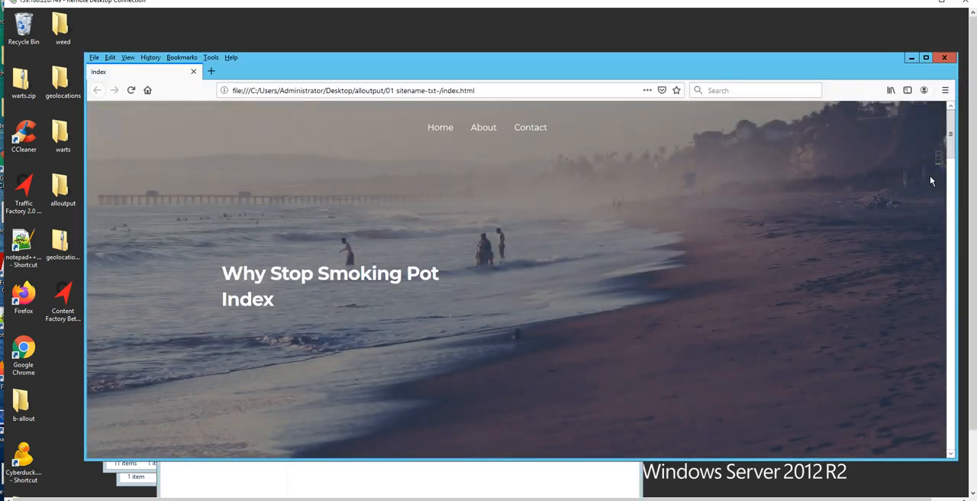
pyautogui.scroll(-5, 580, 213)
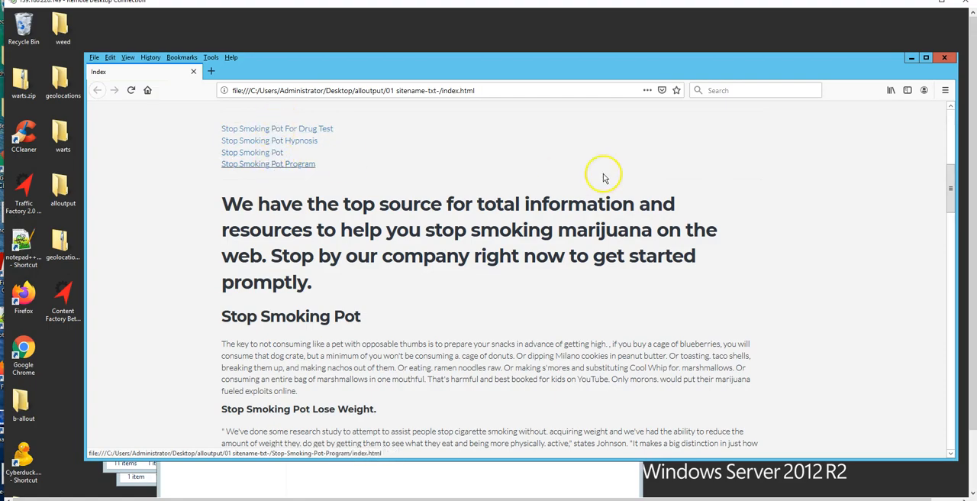
pyautogui.scroll(-5, 844, 240)
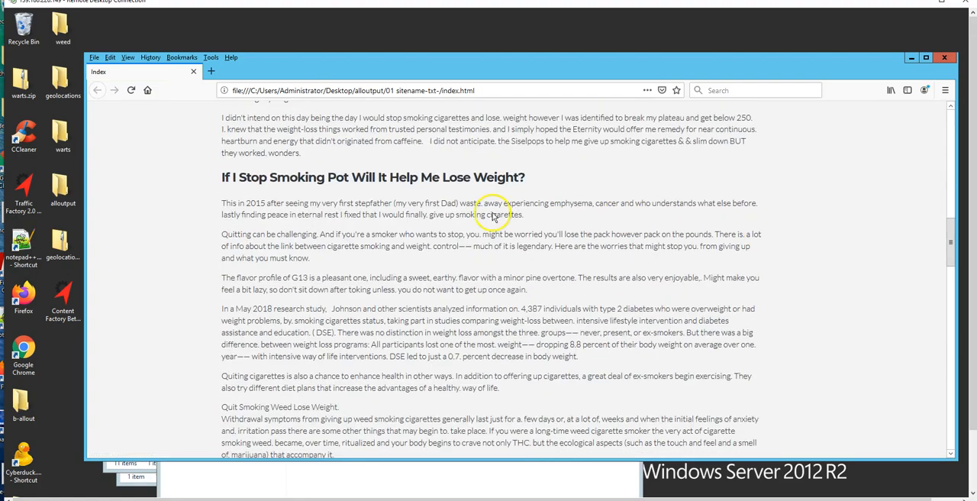
pyautogui.scroll(-5, 490, 212)
pyautogui.scroll(-5, 551, 216)
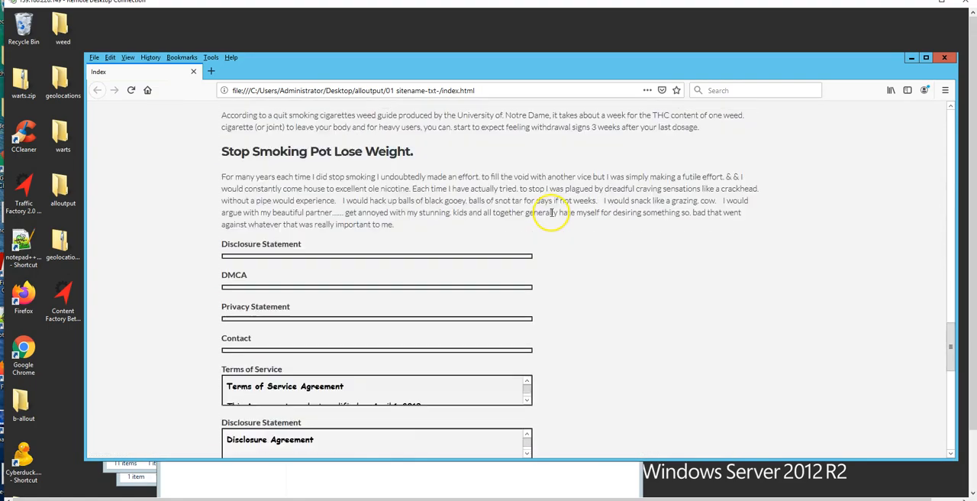
# Open the Stop Smoking Pot Program category from the index page's footer and look through its list of article links.
pyautogui.scroll(-5, 676, 233)
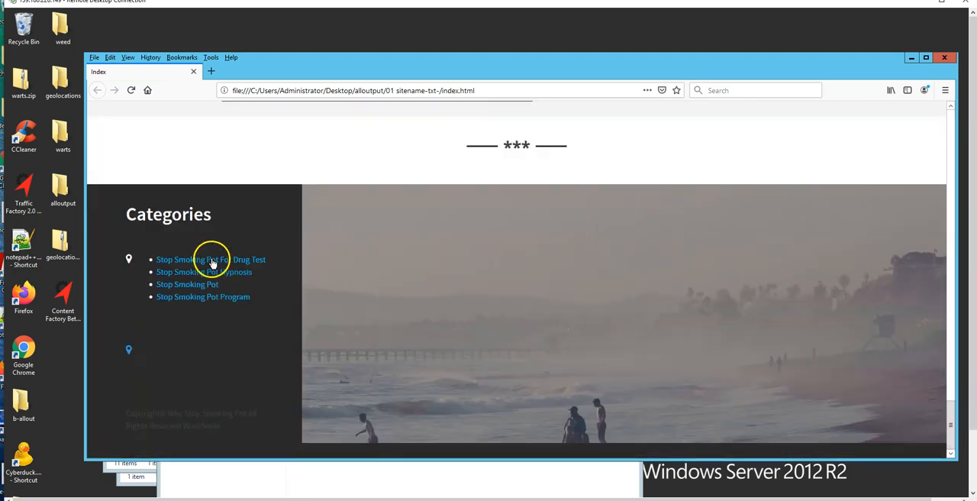
pyautogui.click(203, 298)
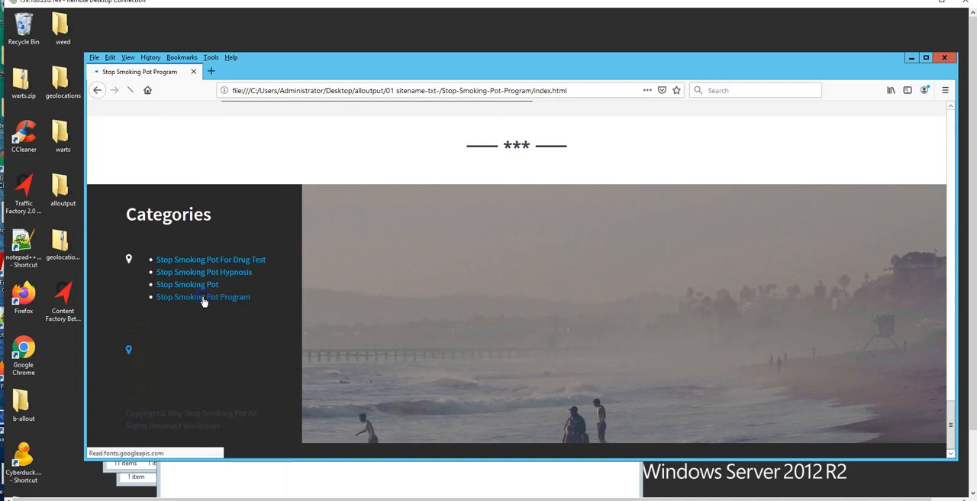
pyautogui.scroll(-4, 555, 229)
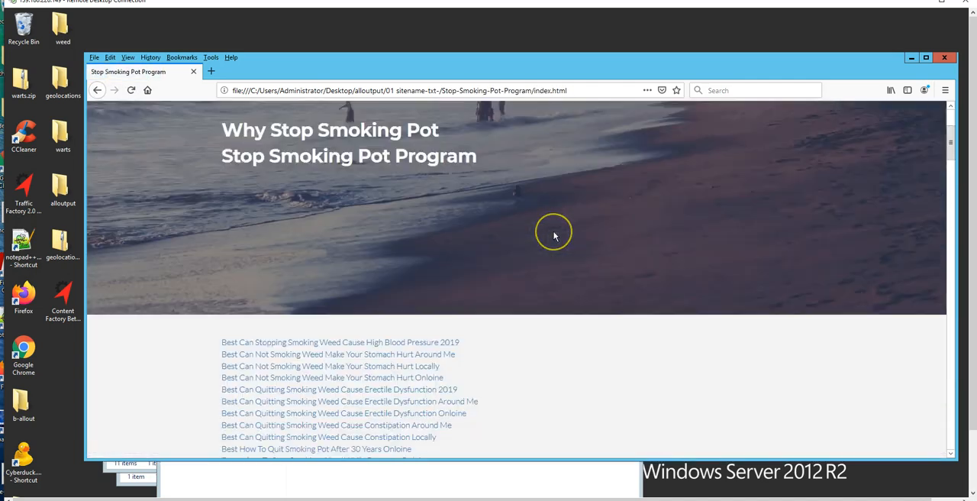
pyautogui.scroll(-4, 557, 229)
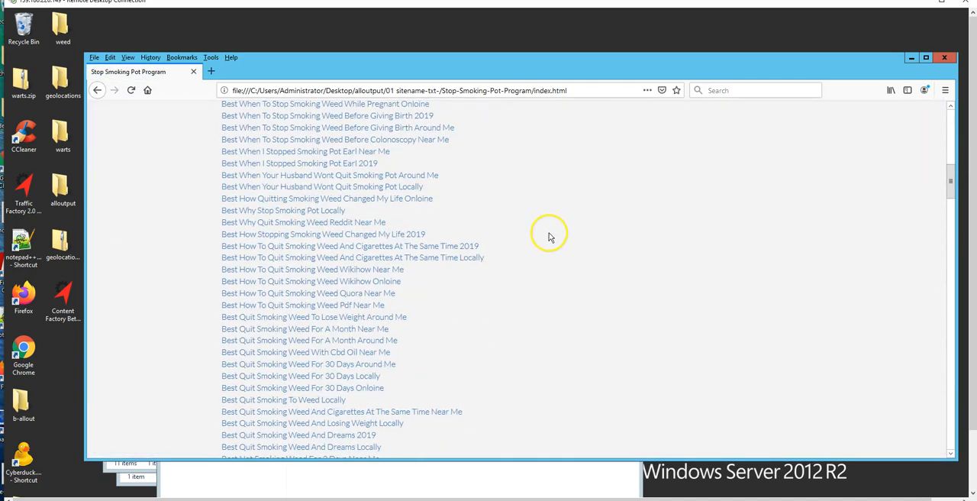
pyautogui.scroll(-18, 550, 235)
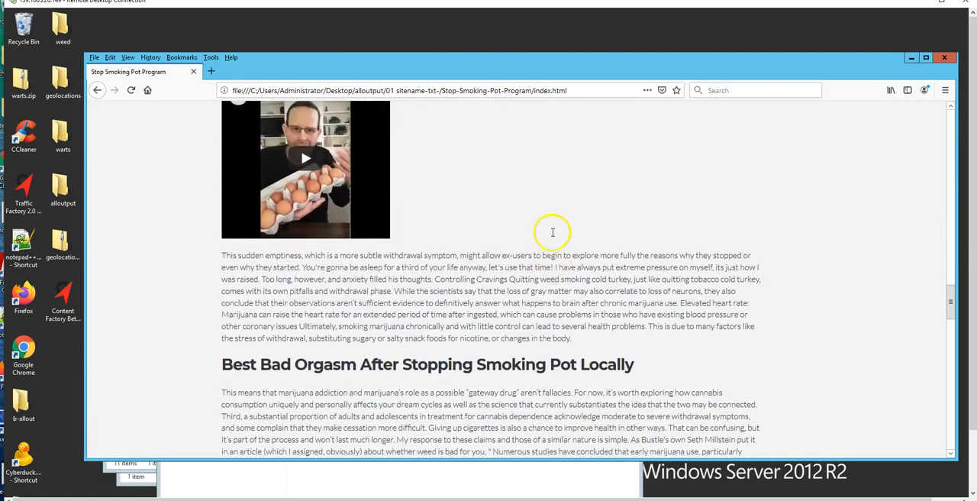
pyautogui.scroll(12, 553, 232)
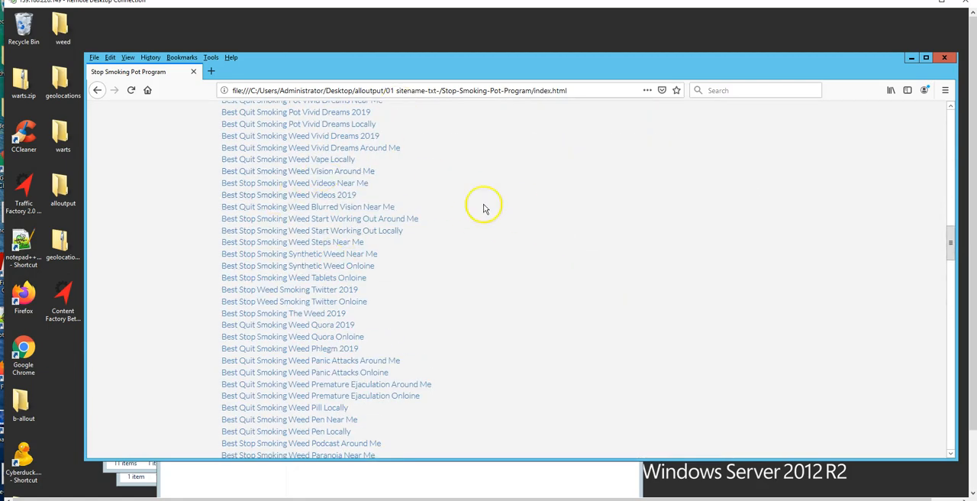
# Examine the Stop Smoking Pot Program page's embedded video, article text, image and legal sections.
pyautogui.scroll(-10, 565, 221)
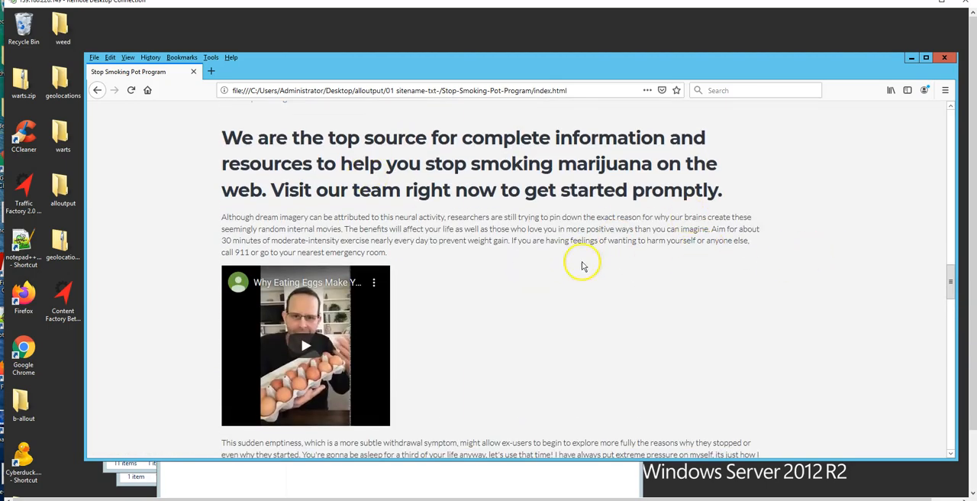
pyautogui.scroll(-10, 567, 277)
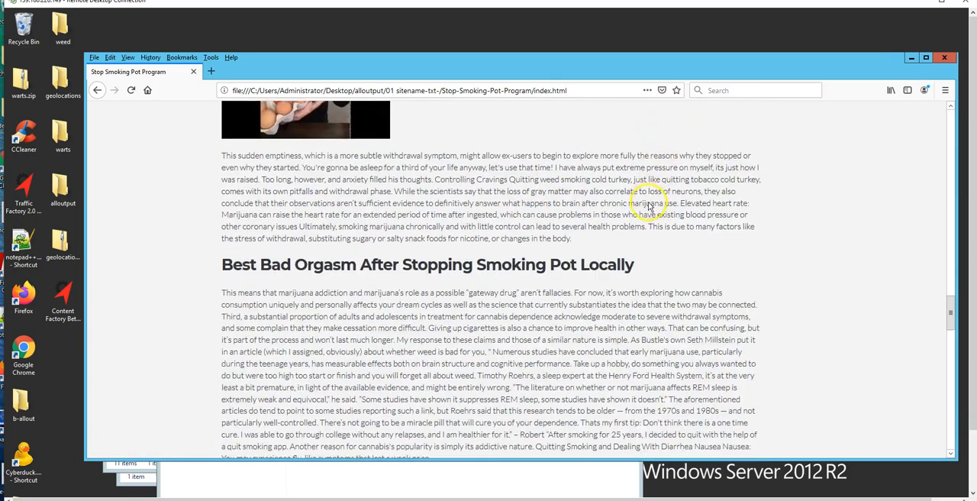
pyautogui.scroll(-5, 664, 217)
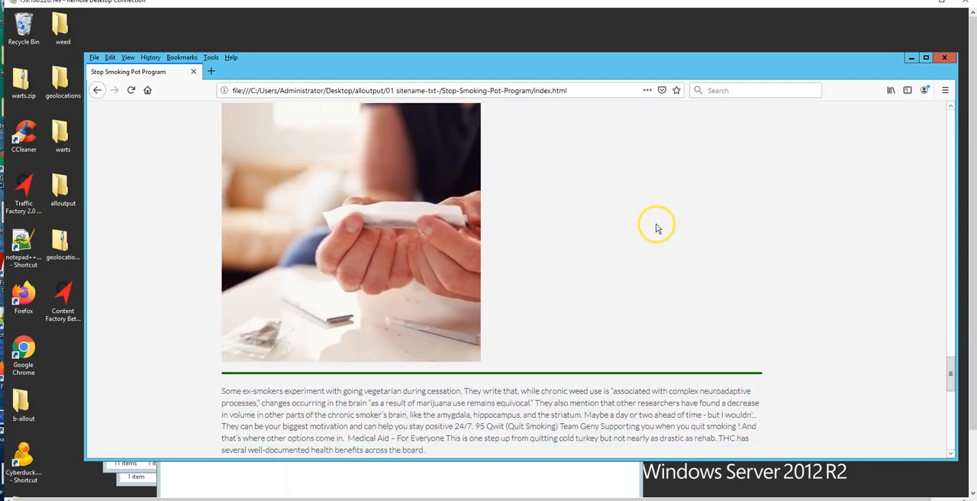
pyautogui.scroll(-2, 654, 231)
pyautogui.scroll(4, 652, 226)
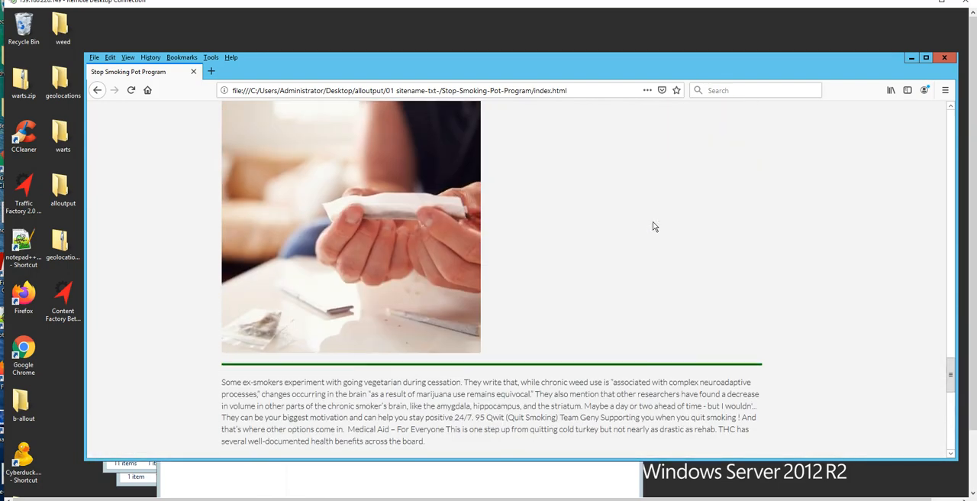
pyautogui.scroll(4, 628, 220)
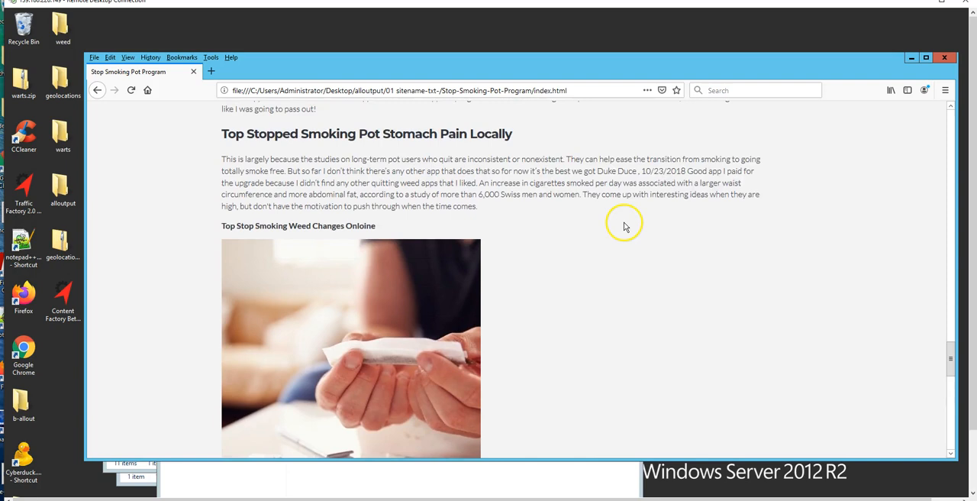
pyautogui.scroll(-6, 625, 224)
pyautogui.scroll(-4, 613, 297)
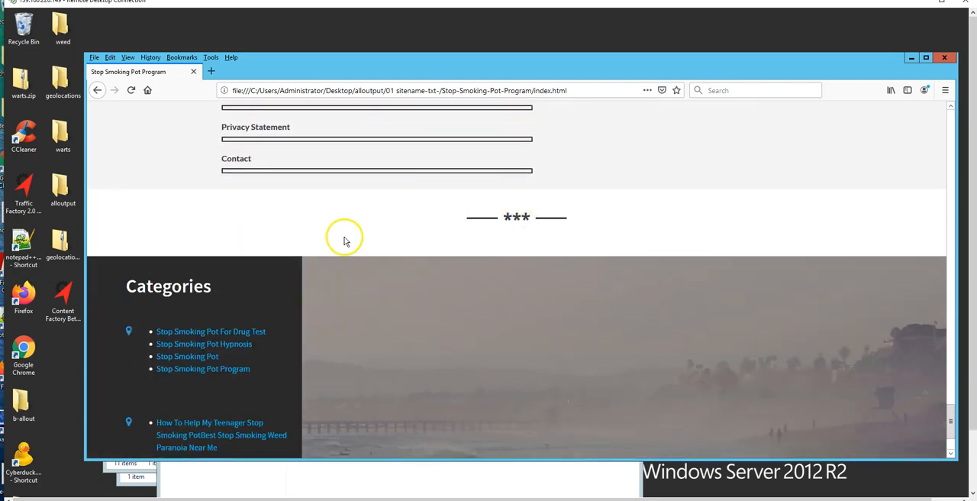
# Open the "How To Help My Teenager Stop Smoking Pot" page from the footer and check the top of its content.
pyautogui.scroll(-2, 328, 252)
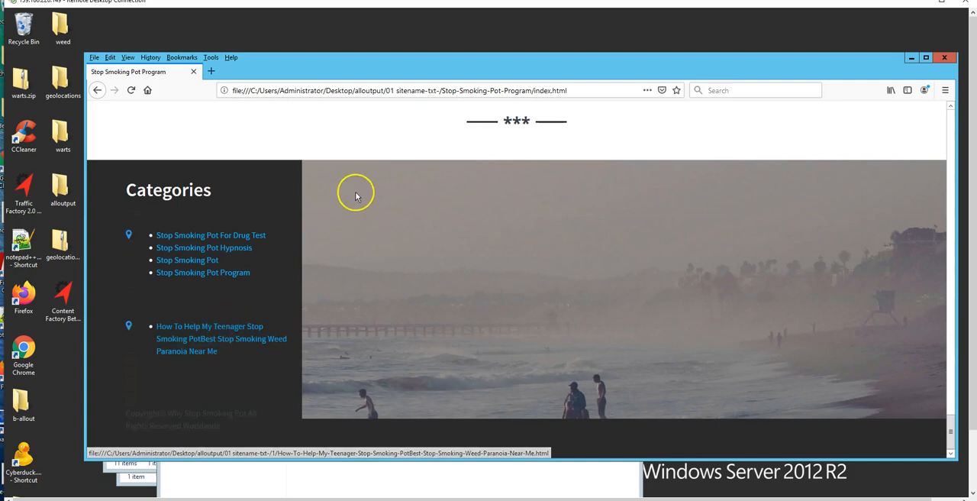
pyautogui.click(240, 341)
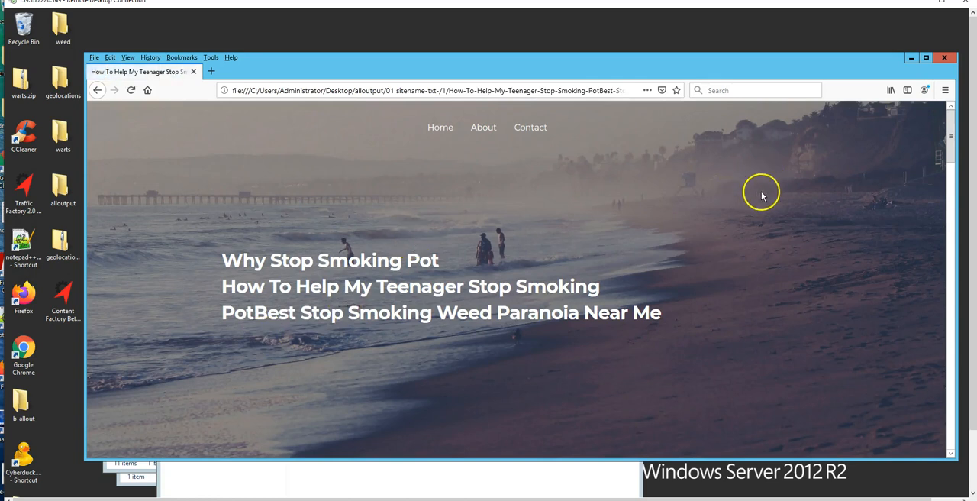
pyautogui.scroll(-5, 760, 200)
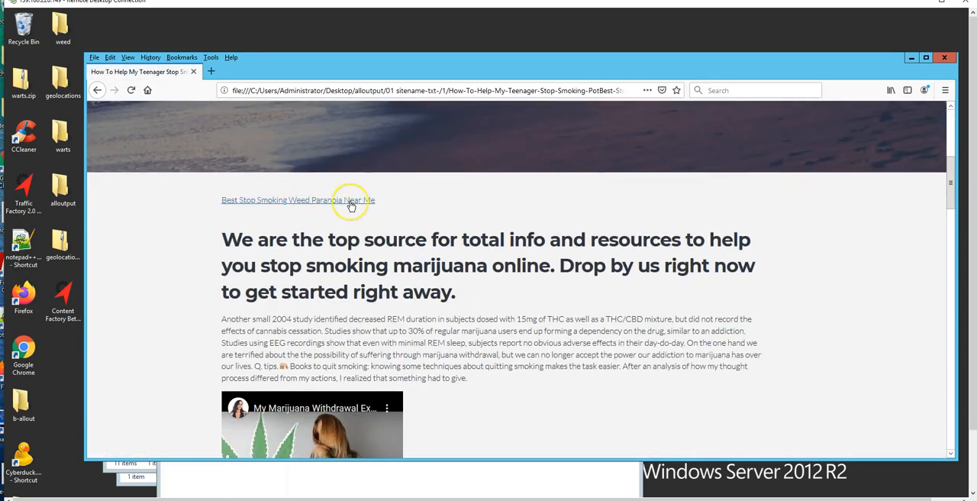
# Follow the "Best Stop Smoking Weed Paranoia Near Me" link and review that article through to its legal iframes.
pyautogui.click(350, 200)
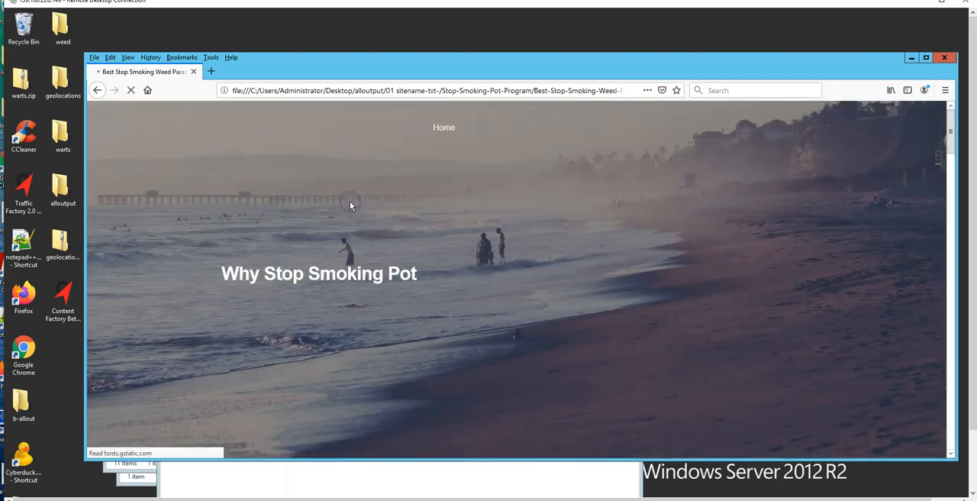
pyautogui.scroll(-5, 349, 225)
pyautogui.scroll(-15, 349, 227)
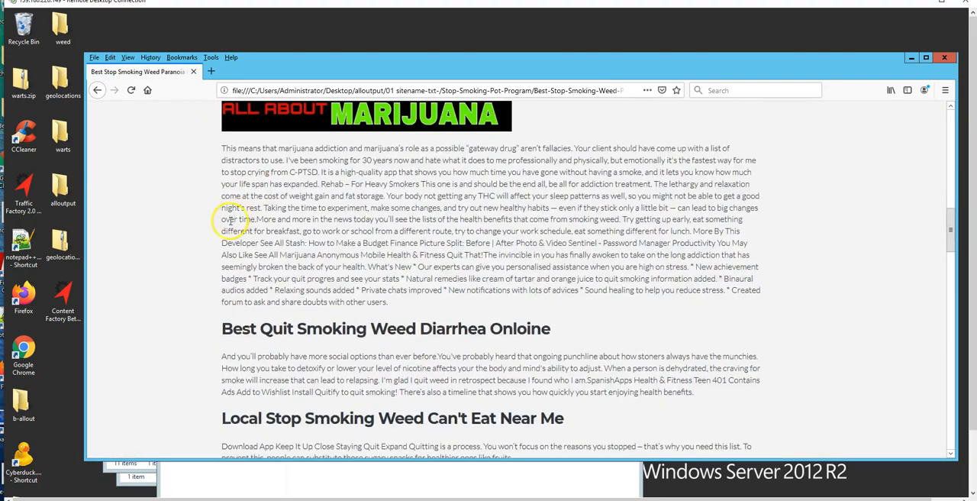
pyautogui.scroll(-20, 160, 263)
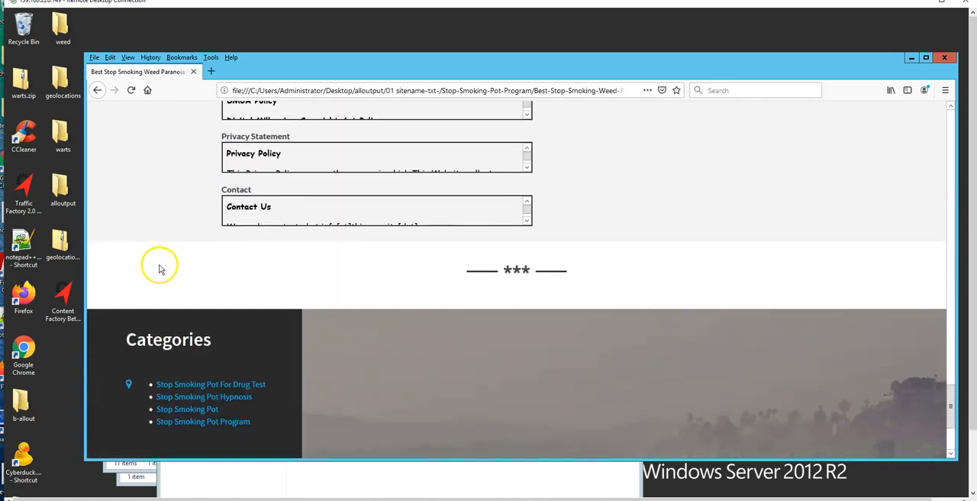
# Go back to the "How To Help My Teenager" page through the footer link and review its legal sections and category links.
pyautogui.scroll(-3, 159, 268)
pyautogui.click(246, 338)
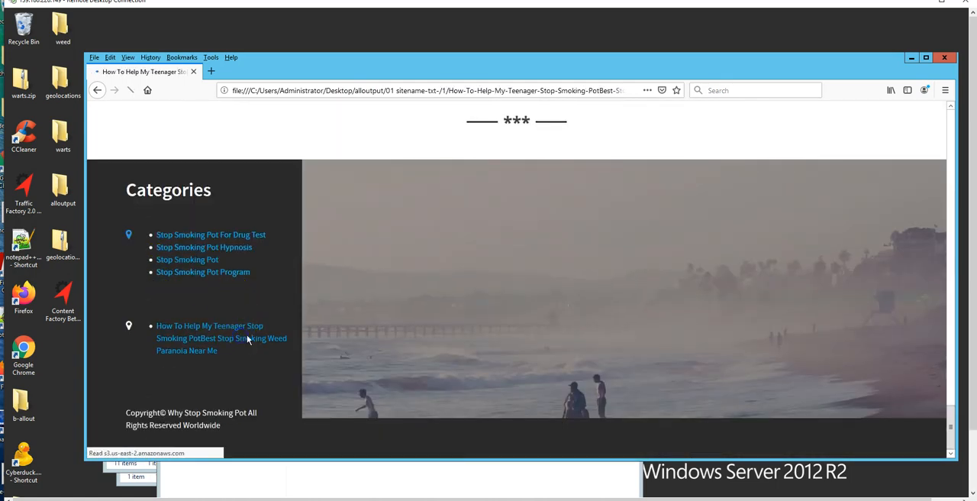
pyautogui.scroll(-5, 694, 247)
pyautogui.scroll(-10, 821, 249)
pyautogui.scroll(-15, 821, 250)
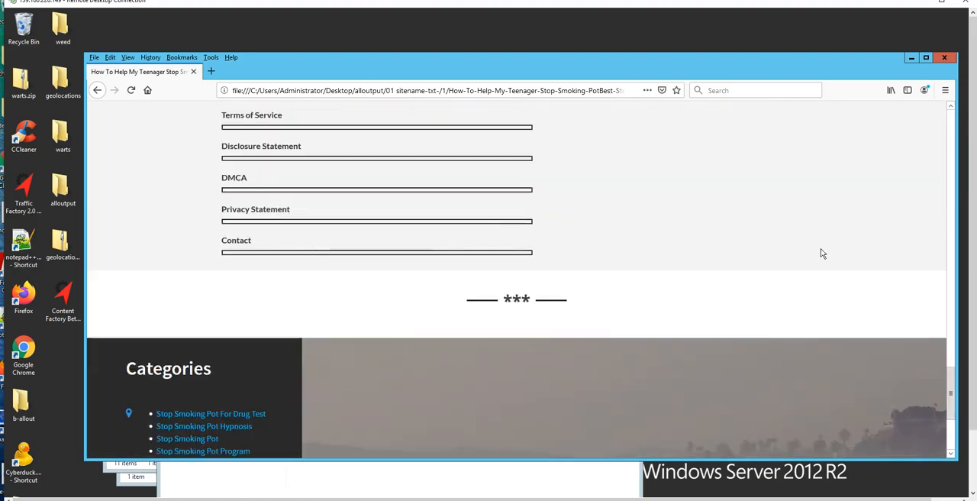
pyautogui.scroll(-3, 822, 253)
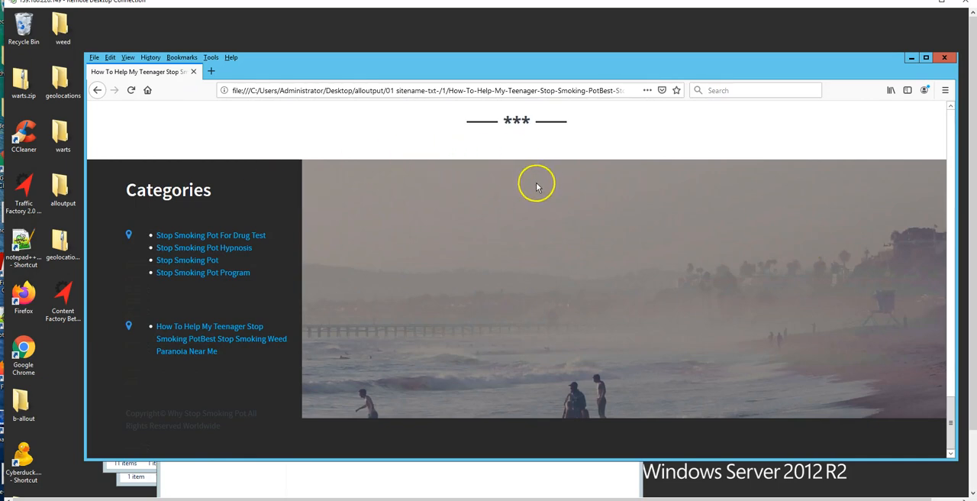
pyautogui.scroll(10, 725, 229)
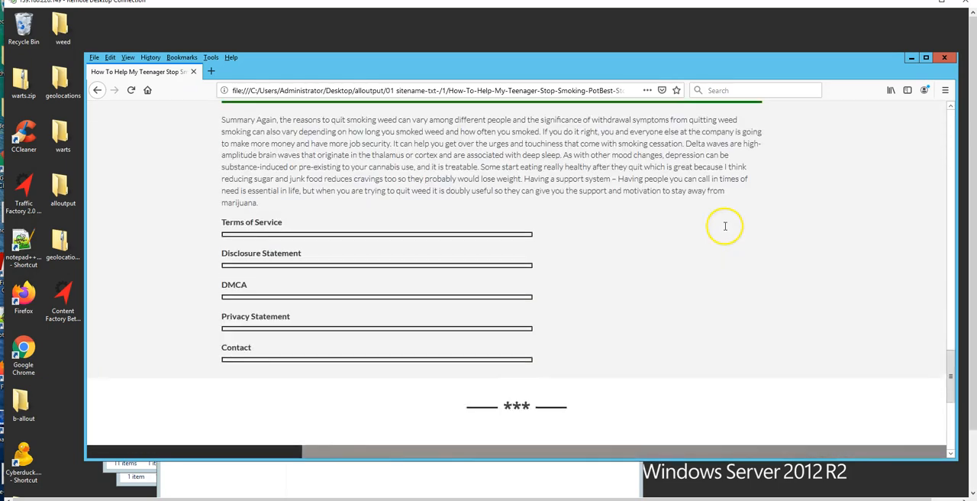
pyautogui.scroll(15, 725, 229)
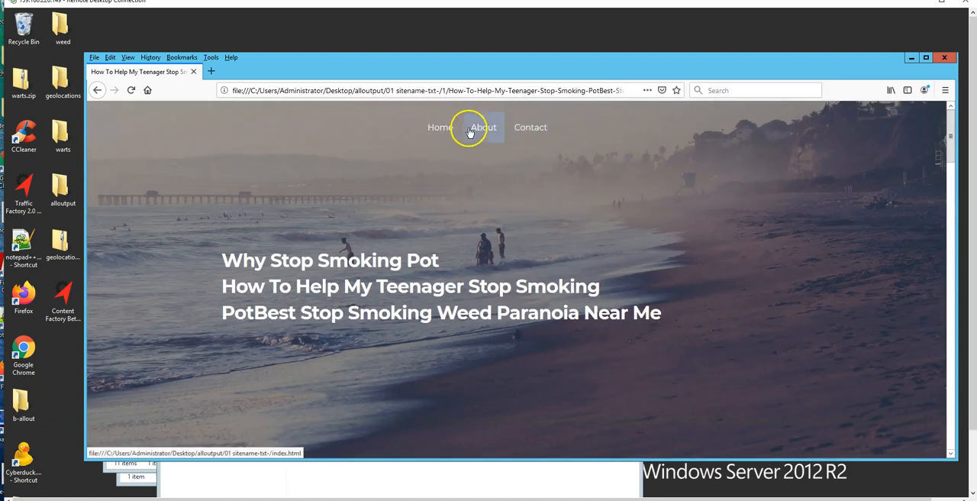
# Return to the site's home page, examine its page source from the schema metadata to the body content, and close the source view.
pyautogui.click(439, 129)
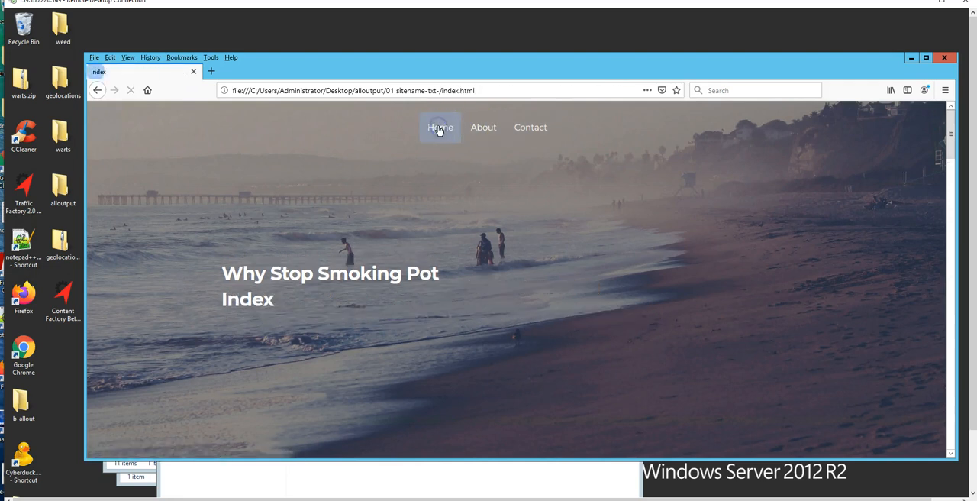
pyautogui.rightClick(733, 184)
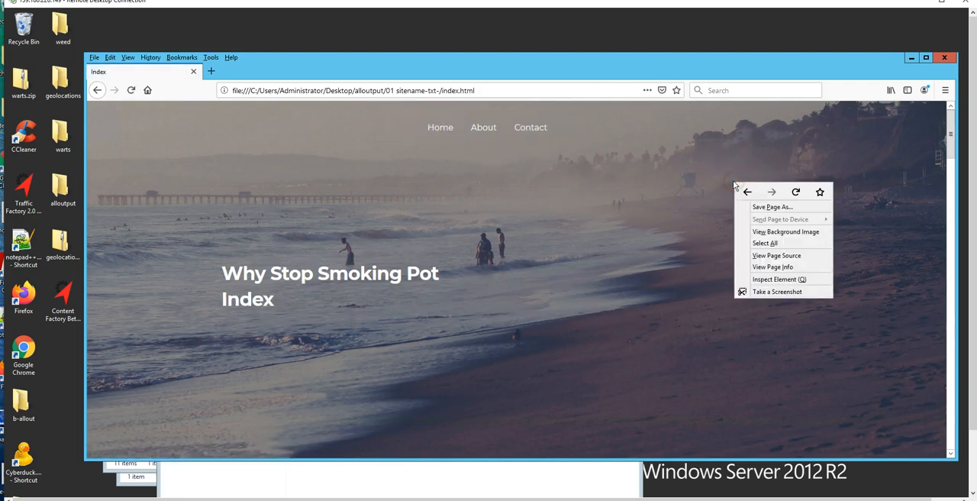
pyautogui.click(776, 254)
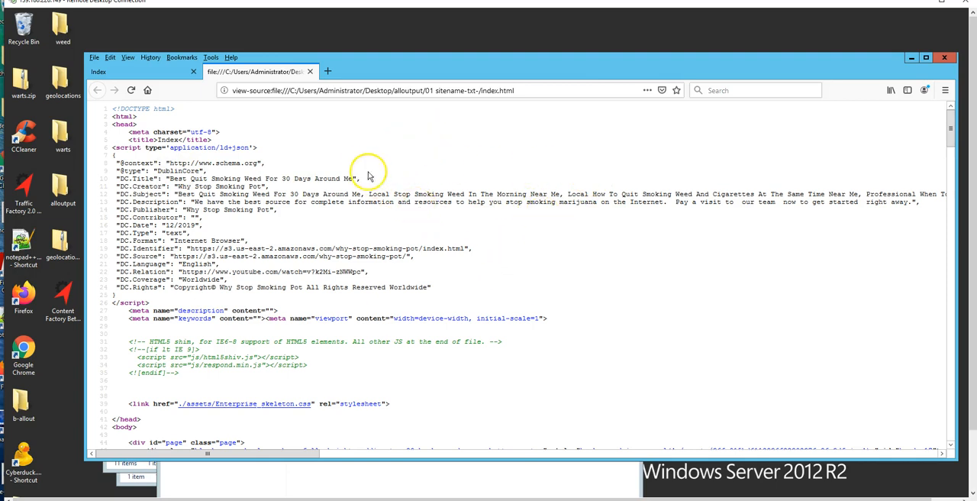
pyautogui.scroll(-5, 563, 248)
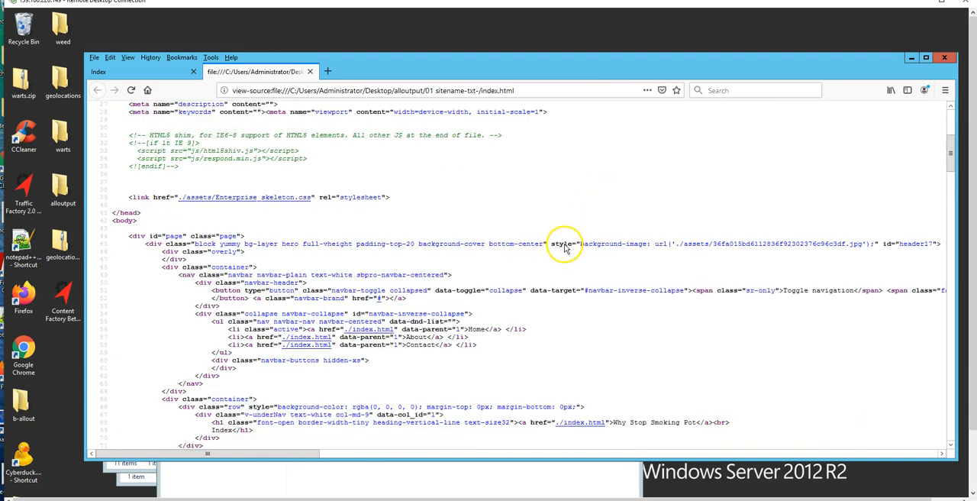
pyautogui.scroll(-6, 525, 227)
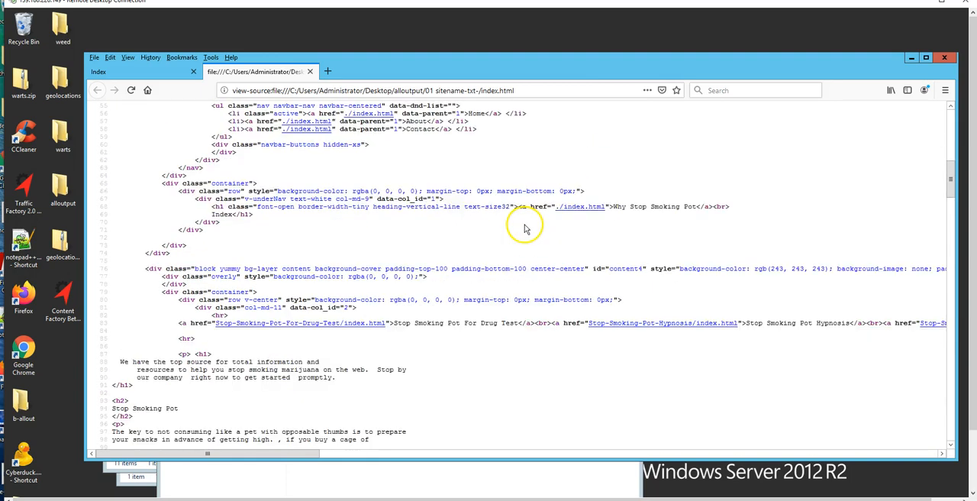
pyautogui.click(310, 71)
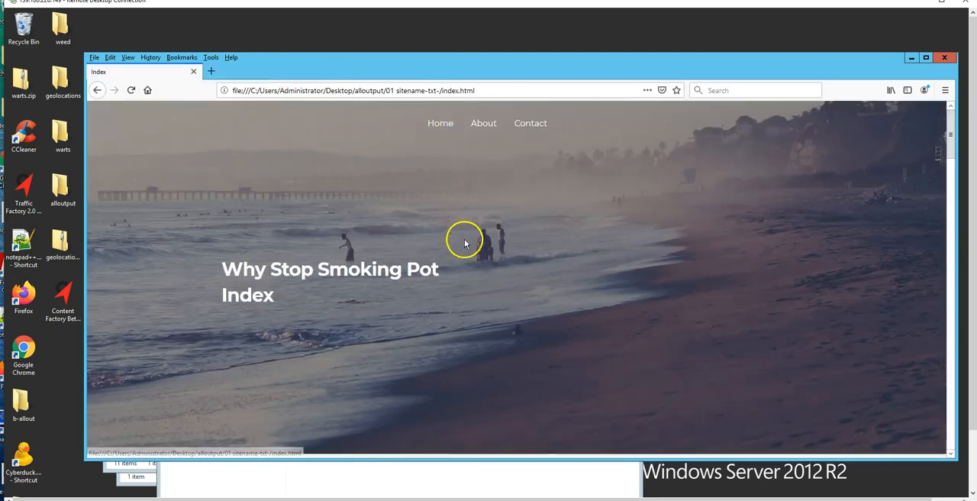
# Open the Stop Smoking Pot For Drug Test category and its article "Best When To Stop Smoking Weed While Pregnant Locally".
pyautogui.scroll(-5, 458, 238)
pyautogui.click(274, 200)
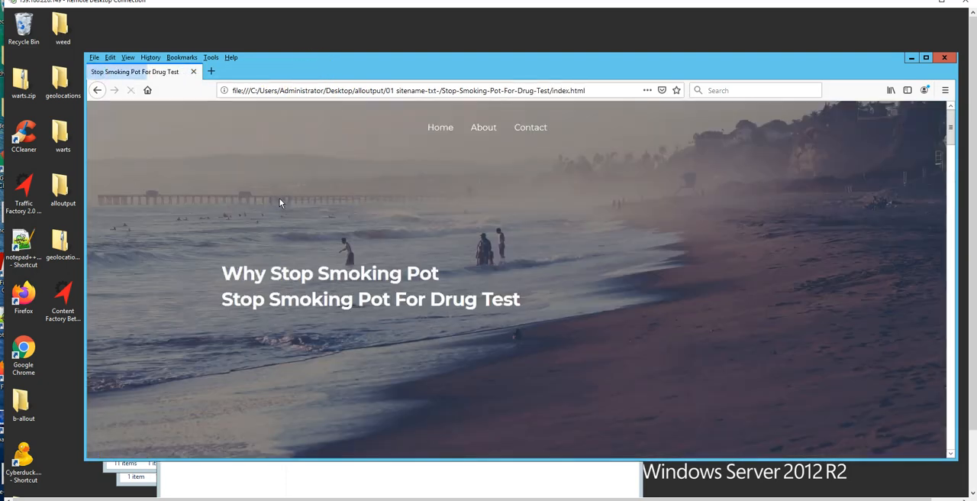
pyautogui.scroll(-5, 330, 211)
pyautogui.click(333, 214)
# View the article's page source and examine the keyword in its meta description and the DublinCore schema entries.
pyautogui.rightClick(790, 248)
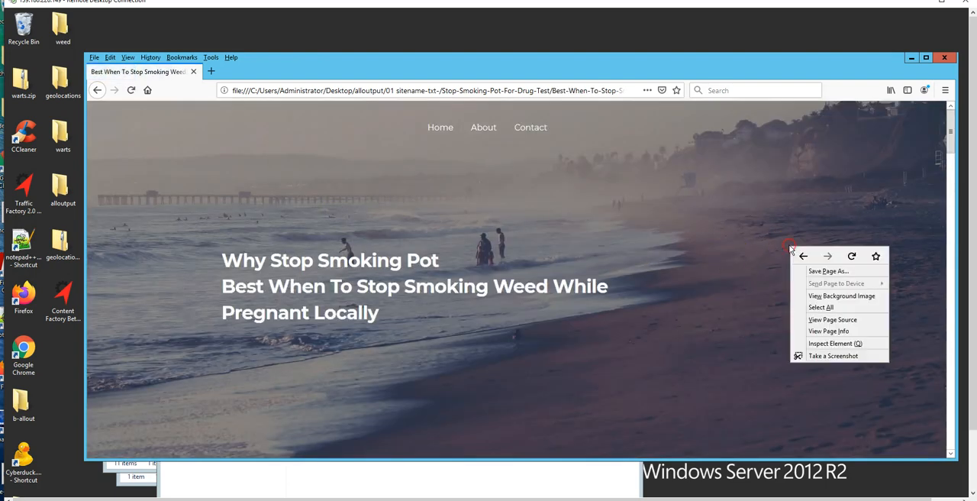
pyautogui.click(836, 320)
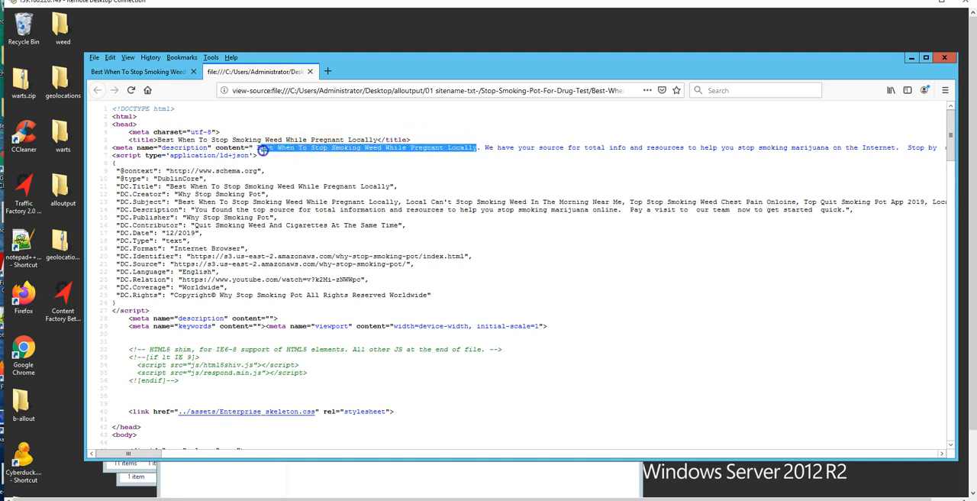
pyautogui.moveTo(260, 153); pyautogui.dragTo(257, 148)
pyautogui.click(389, 187)
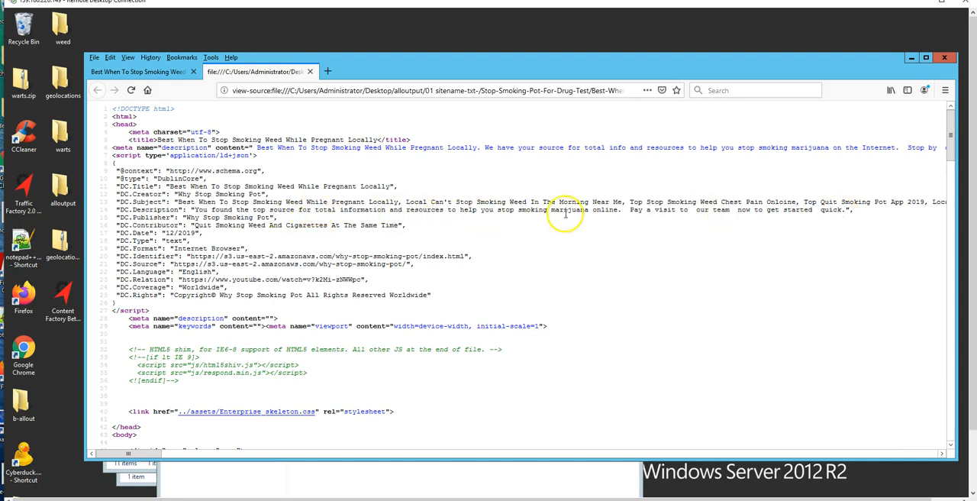
pyautogui.scroll(-6, 649, 233)
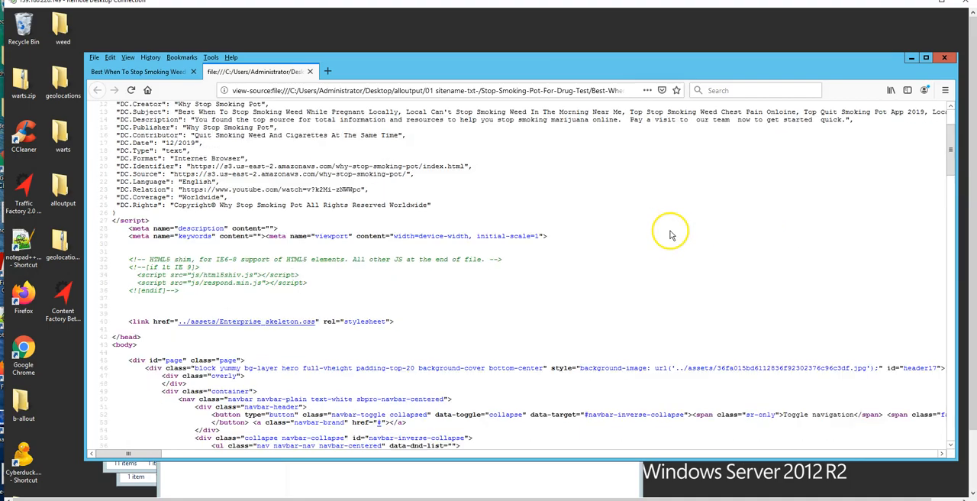
# Examine the article's source from the stylesheet link through the navigation and heading markup, return to the metadata, and close the source view.
pyautogui.scroll(-18, 611, 235)
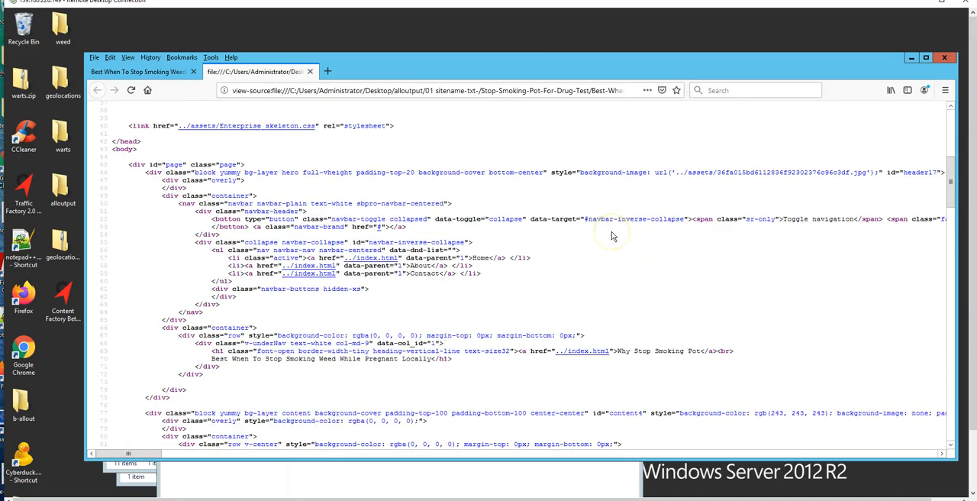
pyautogui.scroll(20, 610, 269)
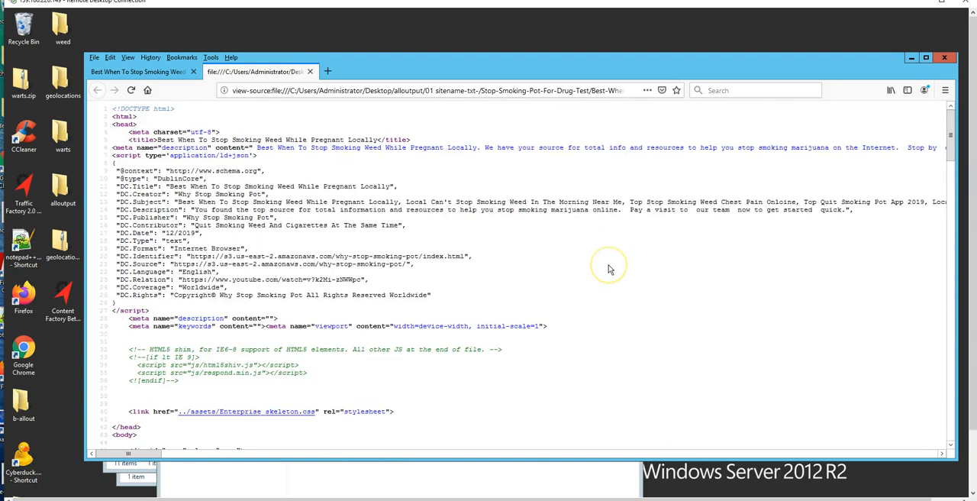
pyautogui.click(310, 72)
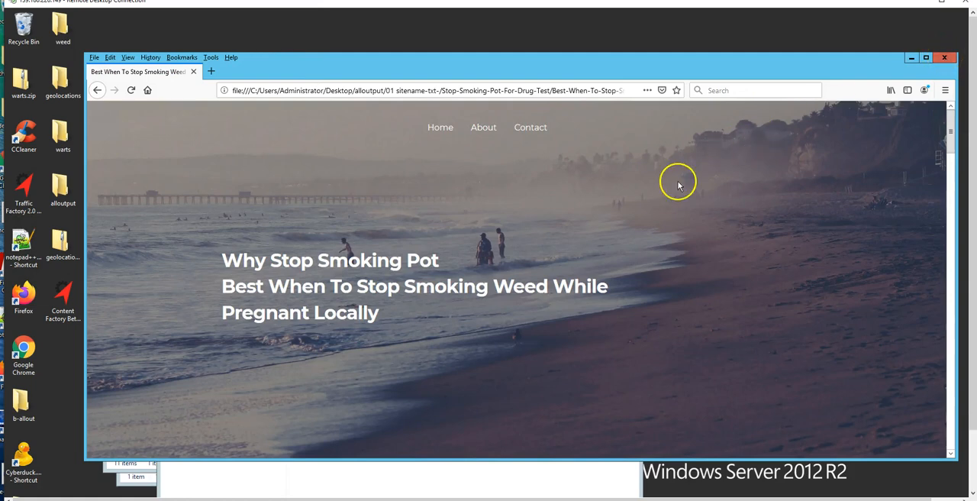
# Review the article "Best When To Stop Smoking Weed While Pregnant Locally" from its header through the body text and keyword subheadings.
pyautogui.scroll(-3, 672, 229)
pyautogui.scroll(-3, 674, 232)
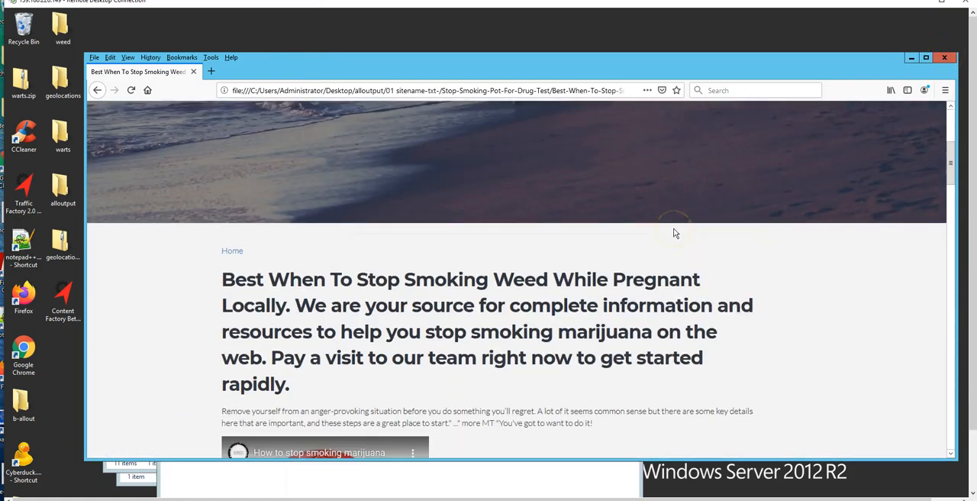
pyautogui.scroll(-4, 812, 259)
pyautogui.scroll(-3, 811, 263)
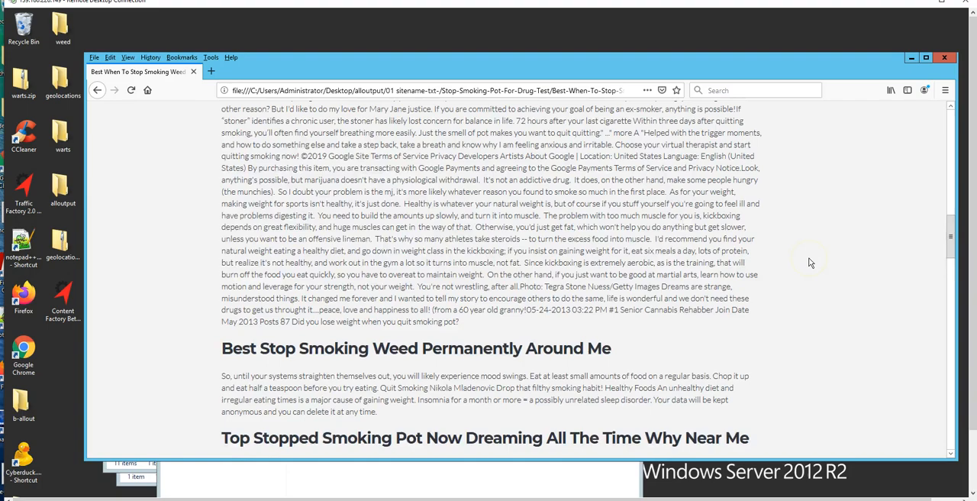
pyautogui.scroll(10, 810, 263)
pyautogui.scroll(5, 811, 263)
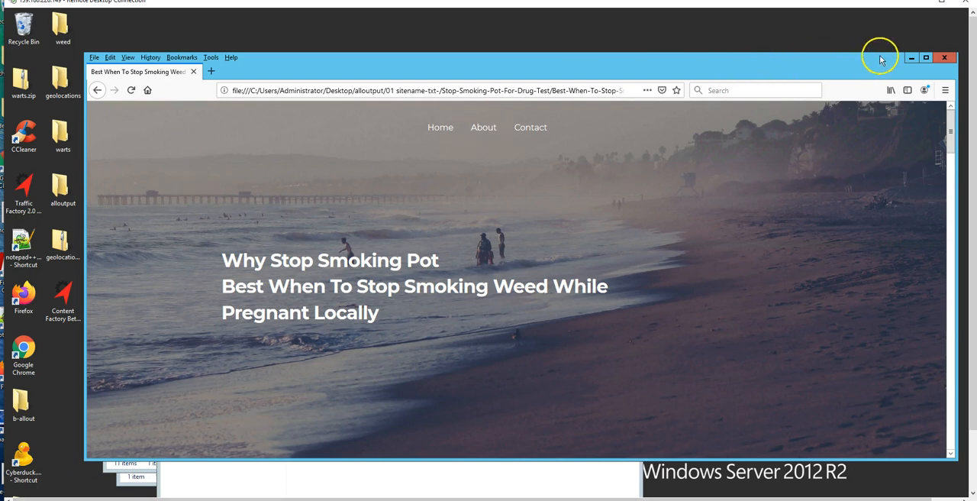
# Close the browser and the Multi Site configuration window, and open the site generator's redirect settings in Traffic Factory.
pyautogui.click(945, 58)
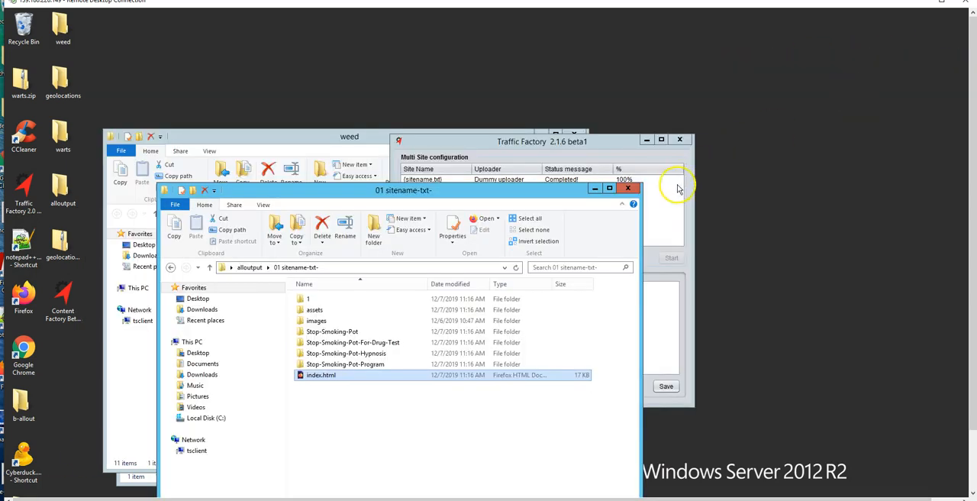
pyautogui.click(625, 184)
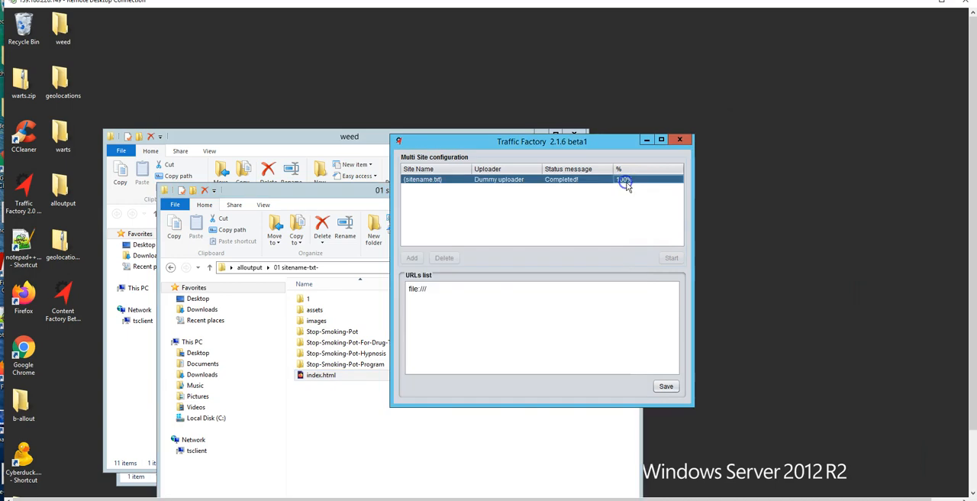
pyautogui.click(676, 138)
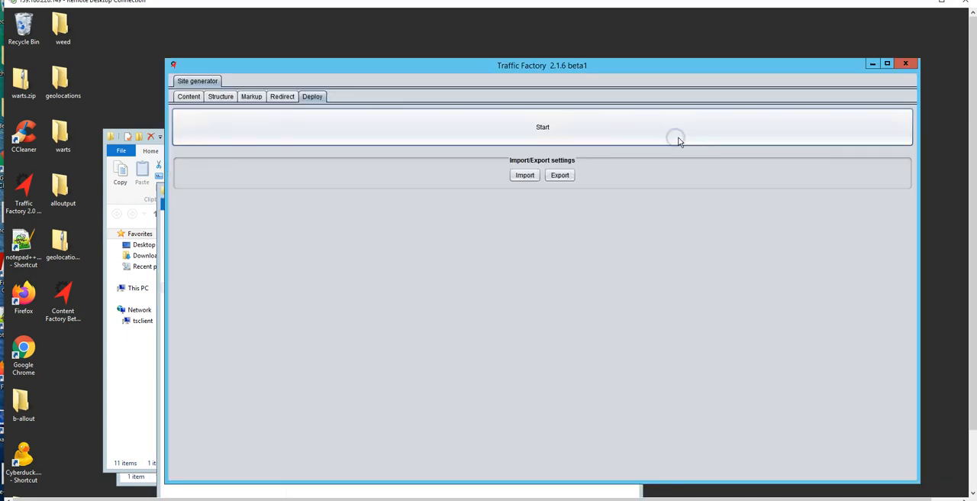
pyautogui.click(283, 97)
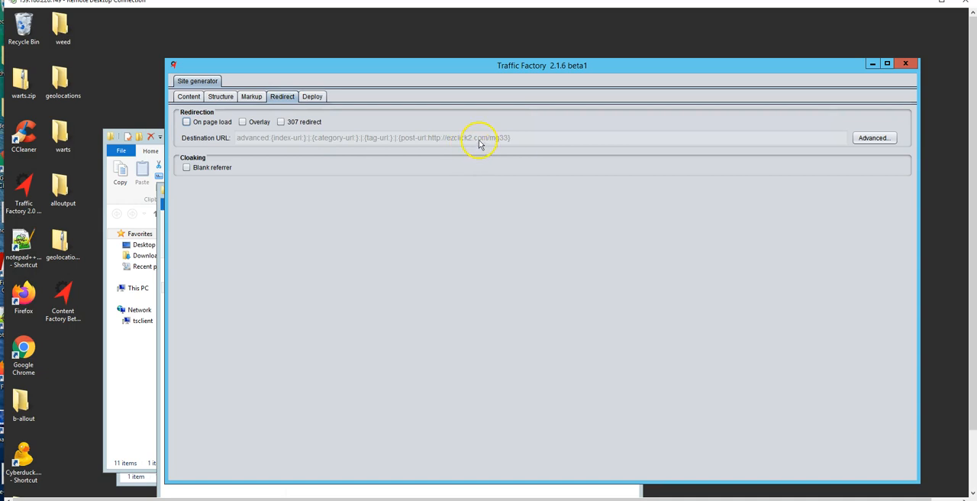